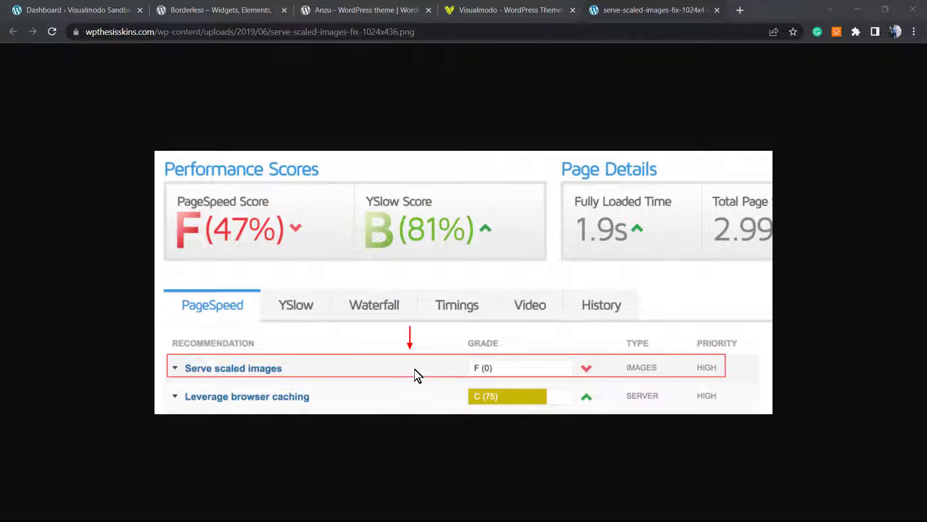
- Switch to the WordPress dashboard and go to Plugins > Add New
{"action": "left_click", "coordinate": [65, 9]}
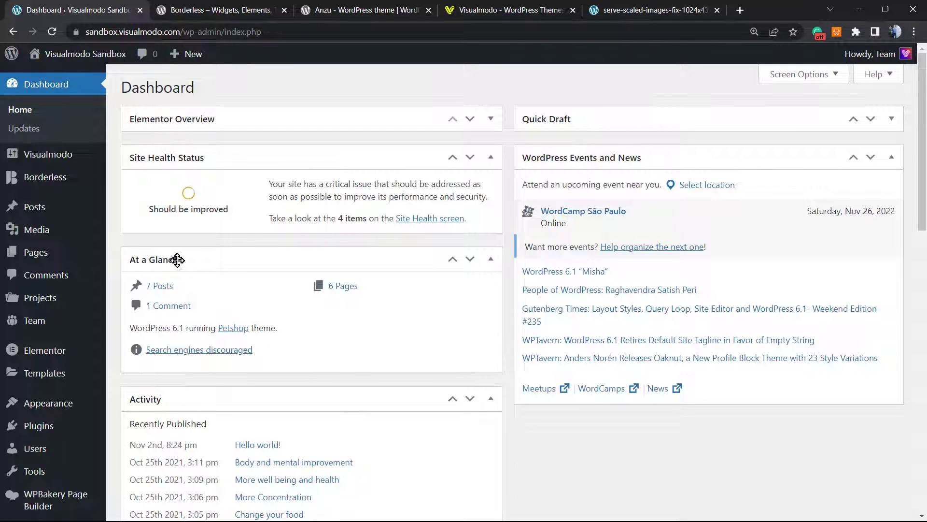
{"action": "scroll", "coordinate": [85, 331], "scroll_direction": "down", "scroll_amount": 3}
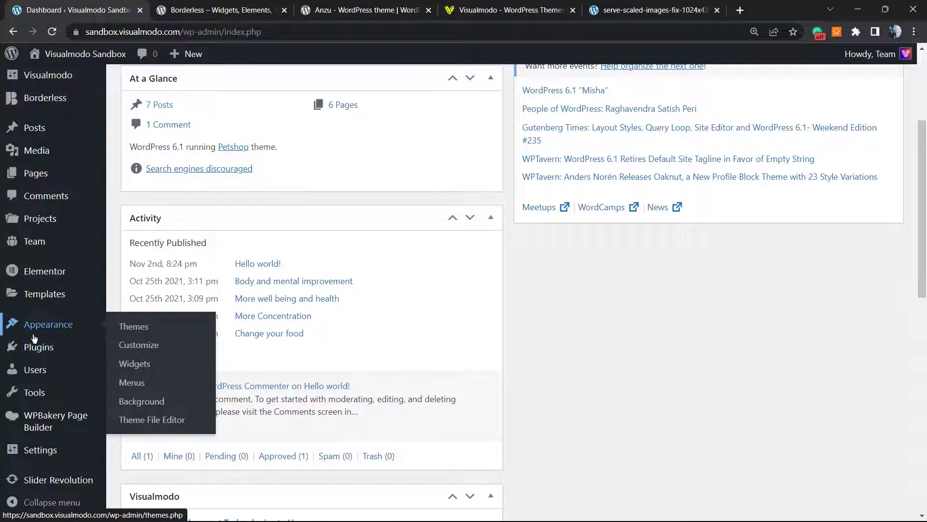
{"action": "mouse_move", "coordinate": [38, 425]}
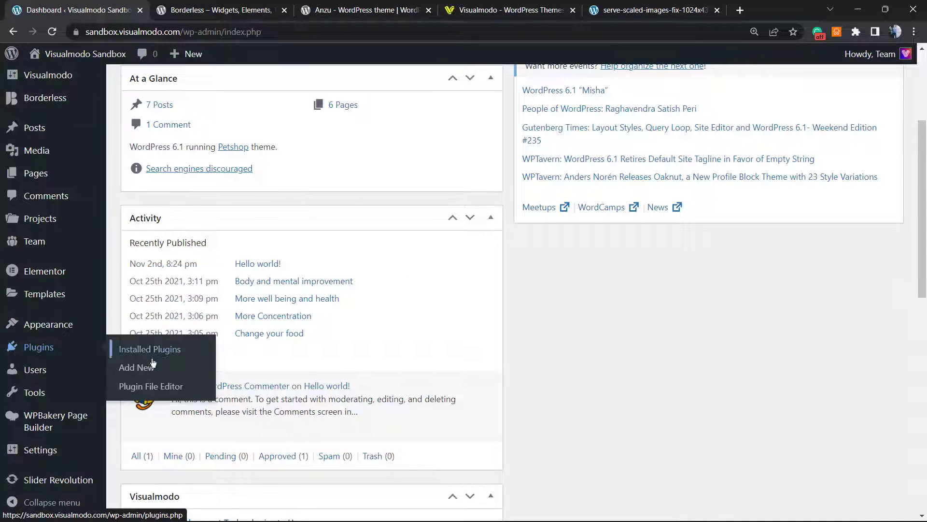
{"action": "left_click", "coordinate": [136, 368]}
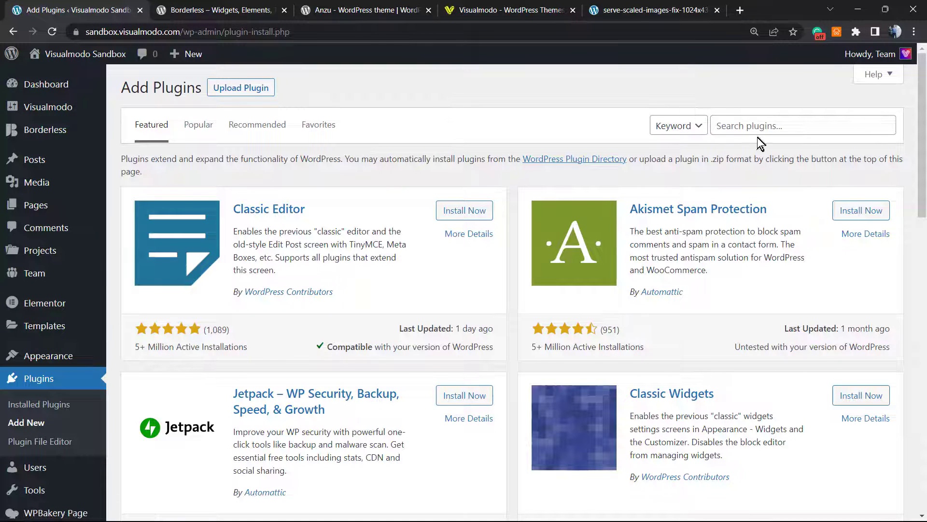
- Clear the autofilled plugin search field and start a new search for Optimole
{"action": "left_click", "coordinate": [784, 125]}
{"action": "left_click", "coordinate": [797, 167]}
{"action": "double_click", "coordinate": [777, 125]}
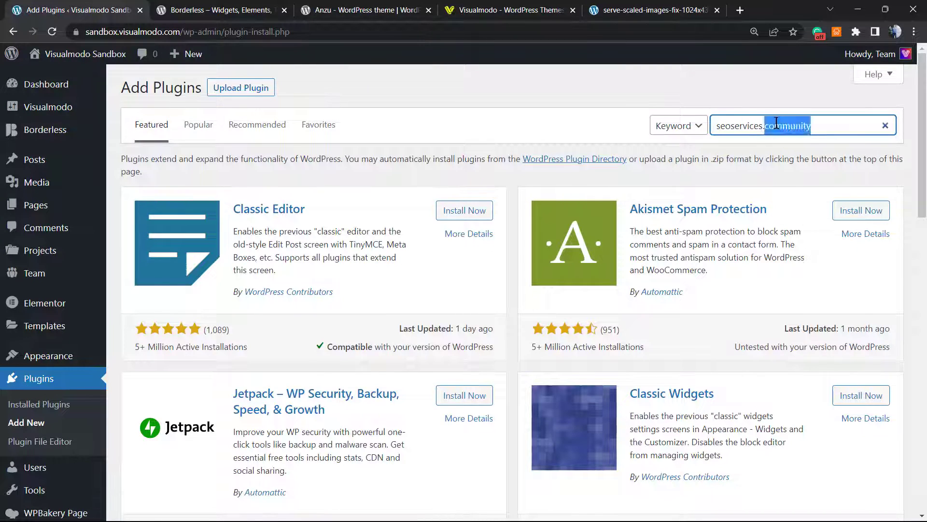
{"action": "key", "text": "ctrl+a"}
{"action": "key", "text": "Delete"}
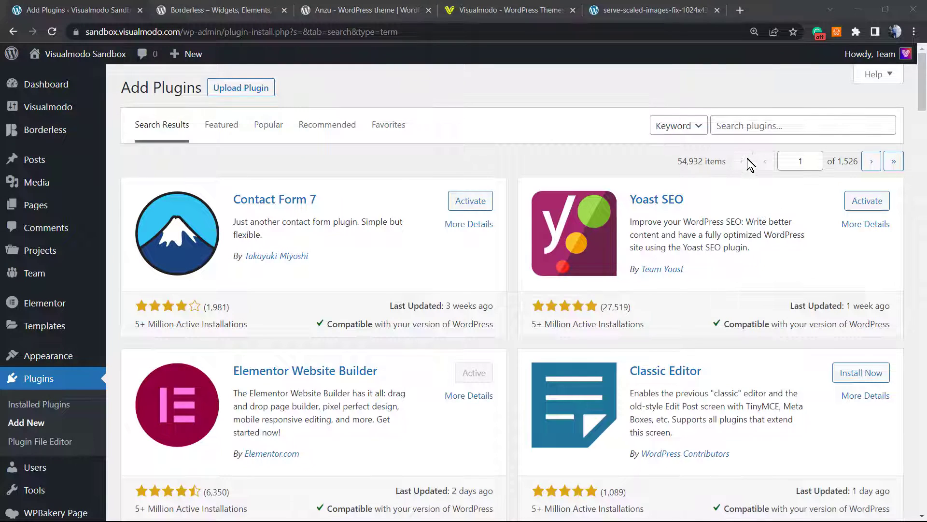
{"action": "left_click", "coordinate": [742, 128]}
{"action": "type", "text": "Optimole"}
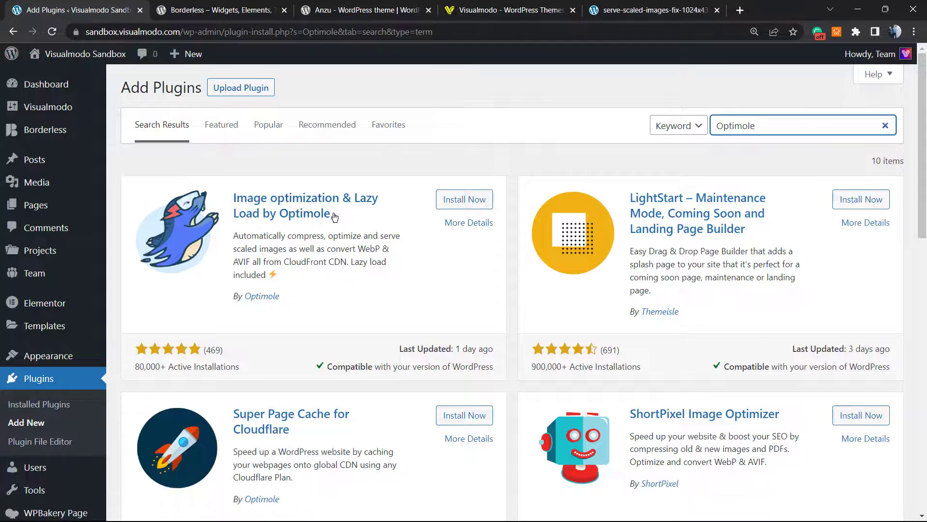
- Check Optimole's 469 ratings, recent update and 80,000+ installs, then install and activate it
{"action": "double_click", "coordinate": [213, 349]}
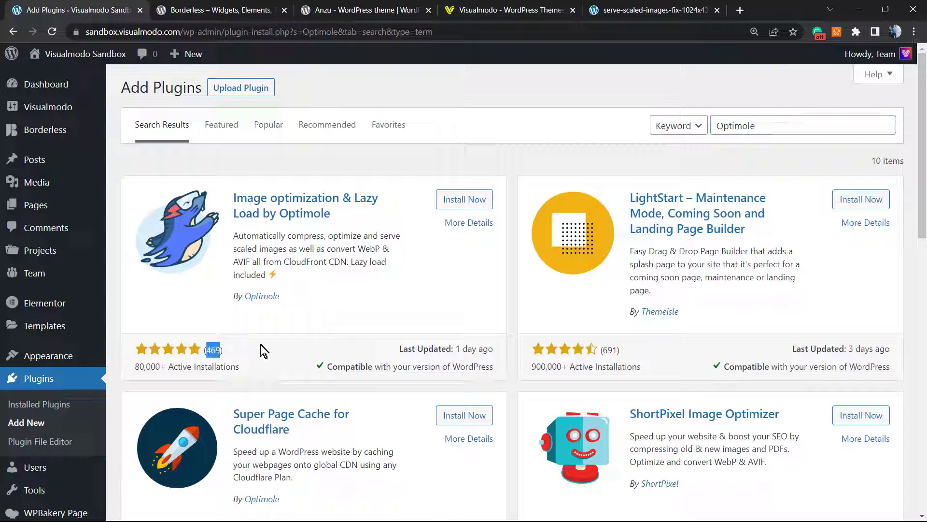
{"action": "double_click", "coordinate": [455, 348]}
{"action": "triple_click", "coordinate": [184, 367]}
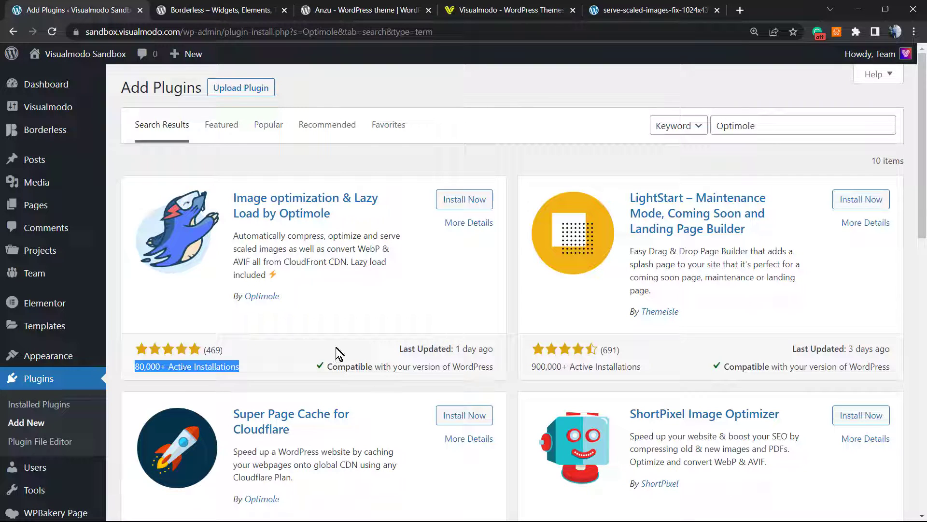
{"action": "left_click", "coordinate": [463, 200]}
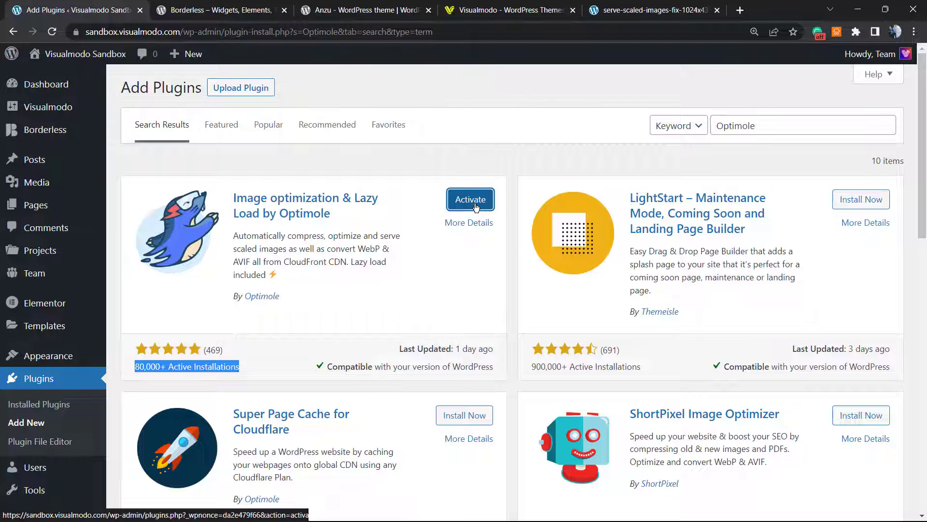
{"action": "left_click", "coordinate": [471, 200]}
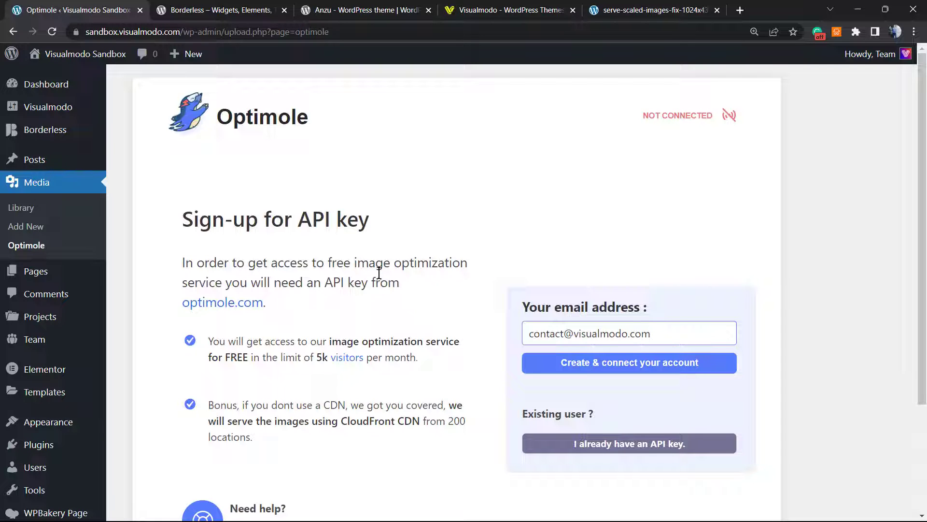
{"action": "scroll", "coordinate": [373, 279], "scroll_direction": "down", "scroll_amount": 3}
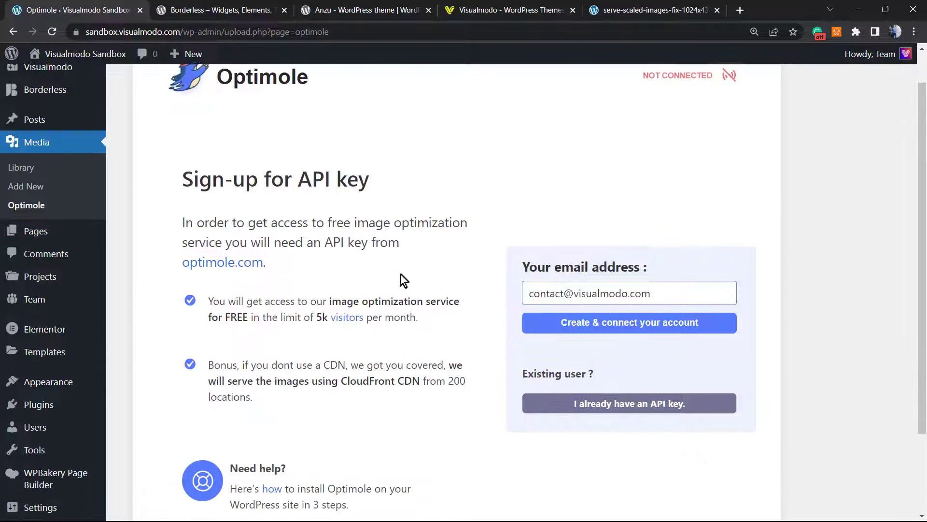
{"action": "scroll", "coordinate": [374, 279], "scroll_direction": "down", "scroll_amount": 2}
{"action": "scroll", "coordinate": [374, 278], "scroll_direction": "up", "scroll_amount": 2}
{"action": "scroll", "coordinate": [374, 279], "scroll_direction": "up", "scroll_amount": 3}
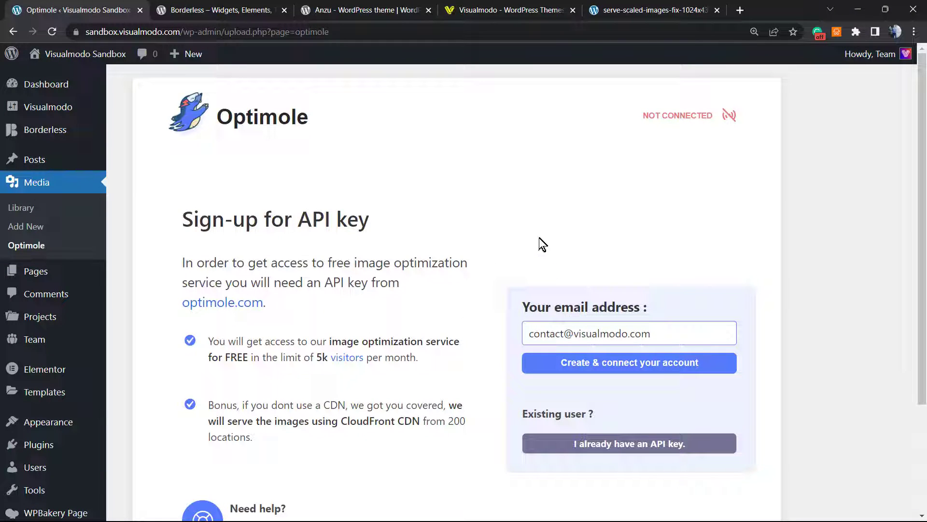
- Note the NOT CONNECTED status and connect an Optimole account with the prefilled email
{"action": "left_click_drag", "start_coordinate": [643, 116], "coordinate": [738, 118]}
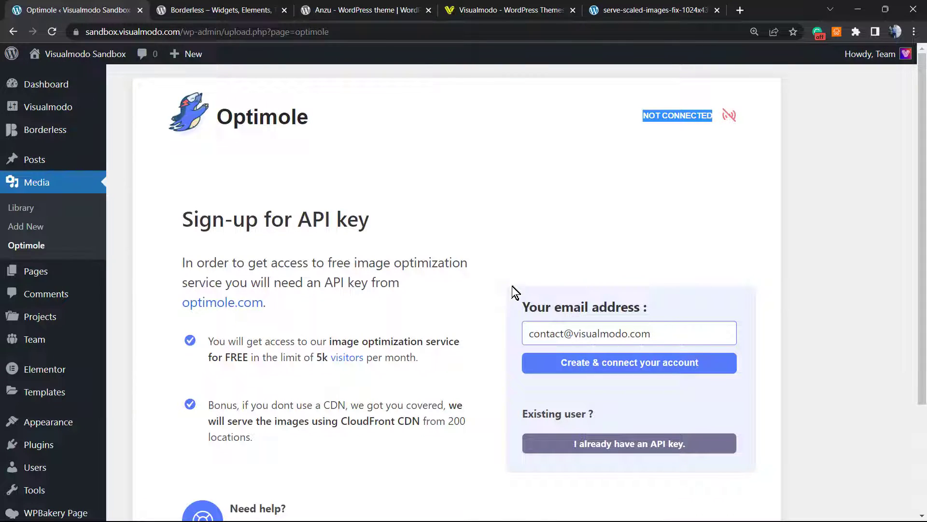
{"action": "double_click", "coordinate": [574, 334]}
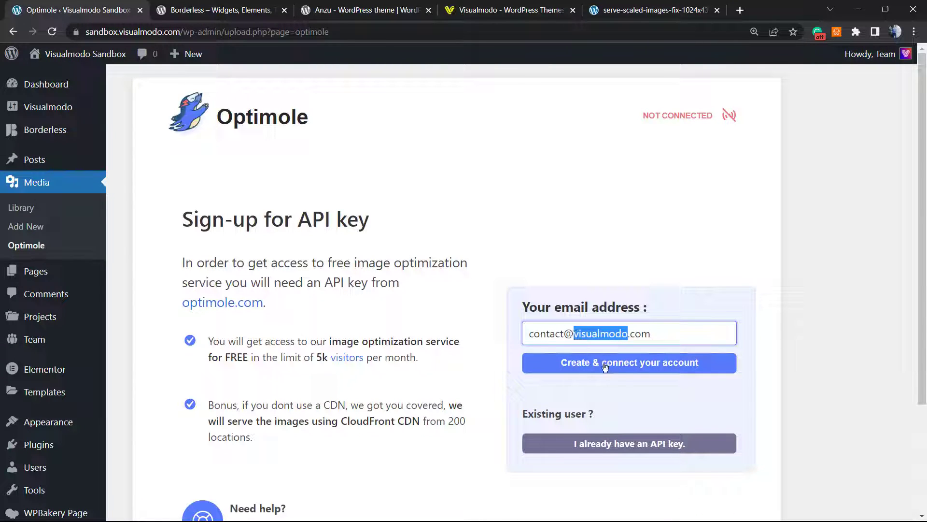
{"action": "left_click", "coordinate": [576, 365]}
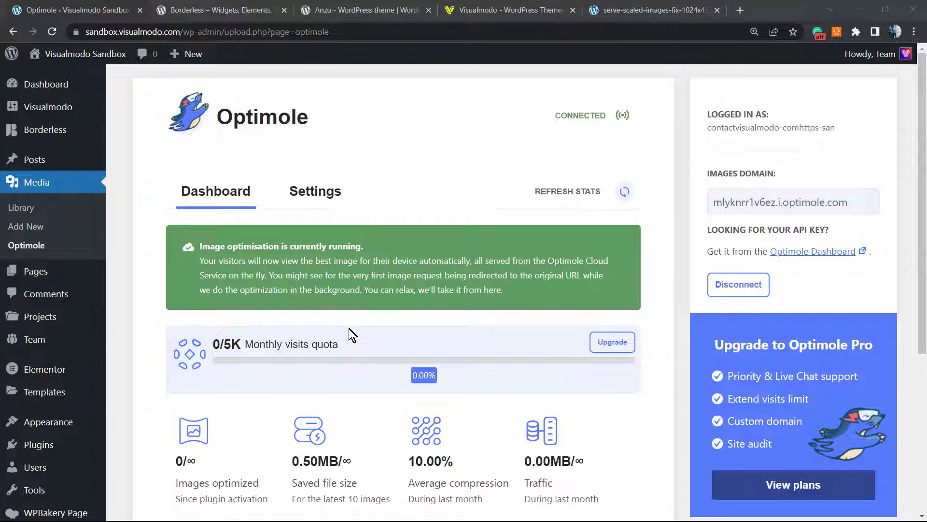
- Refresh Optimole's dashboard to show 11 images optimized at 65.81% compression, then open Settings
{"action": "double_click", "coordinate": [232, 344]}
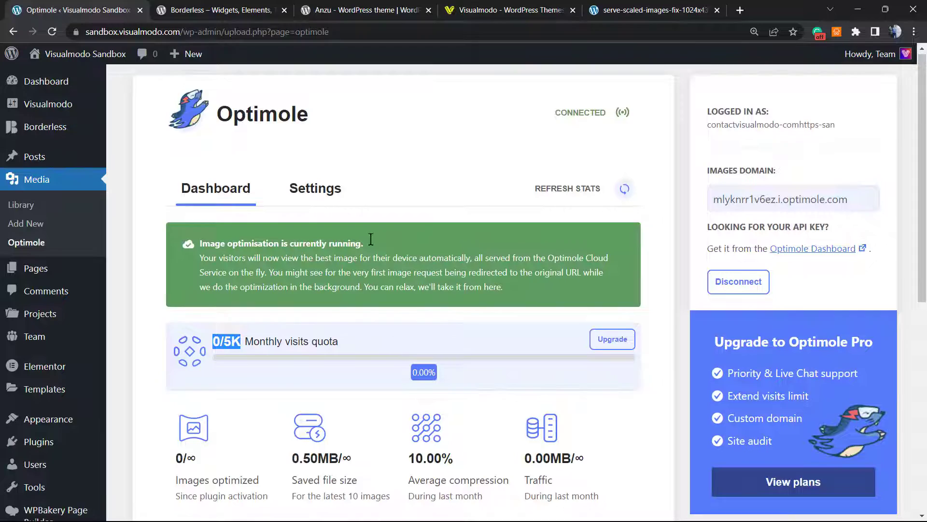
{"action": "scroll", "coordinate": [370, 239], "scroll_direction": "down", "scroll_amount": 4}
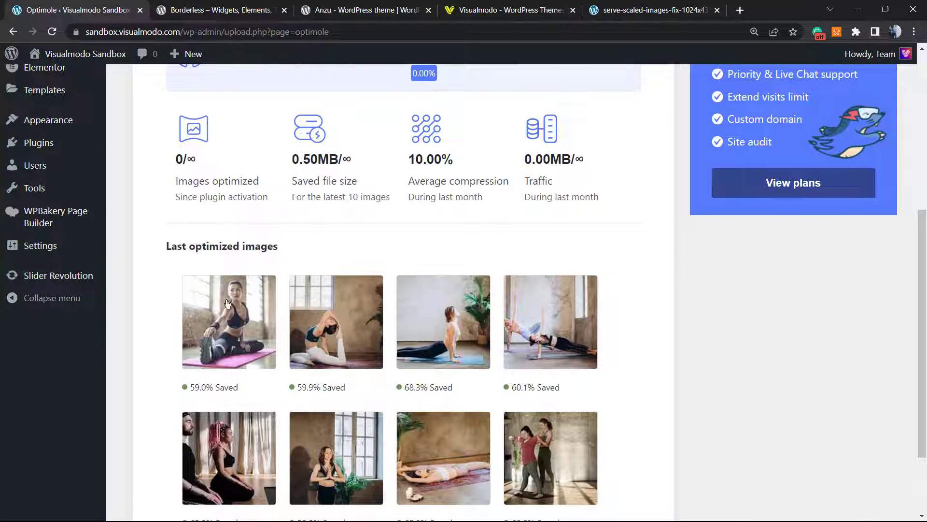
{"action": "scroll", "coordinate": [392, 316], "scroll_direction": "down", "scroll_amount": 2}
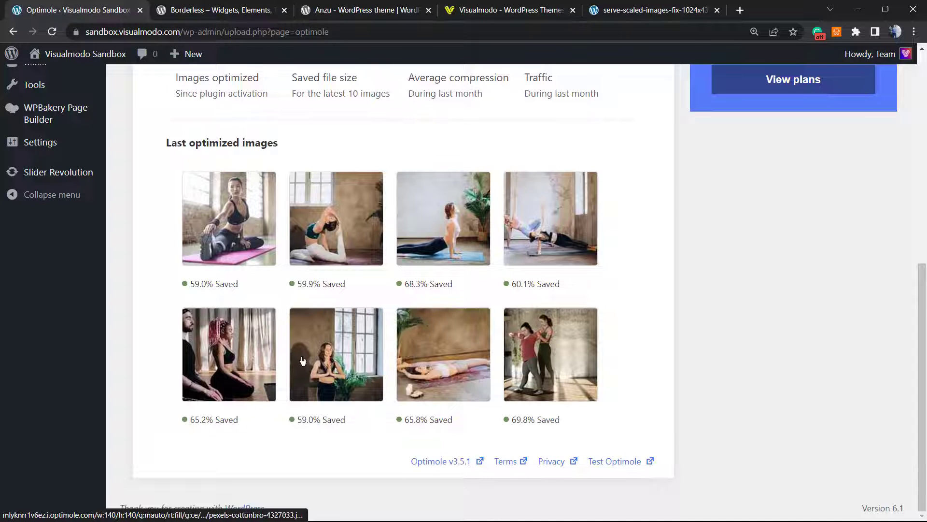
{"action": "scroll", "coordinate": [400, 324], "scroll_direction": "up", "scroll_amount": 1}
{"action": "scroll", "coordinate": [400, 325], "scroll_direction": "up", "scroll_amount": 3}
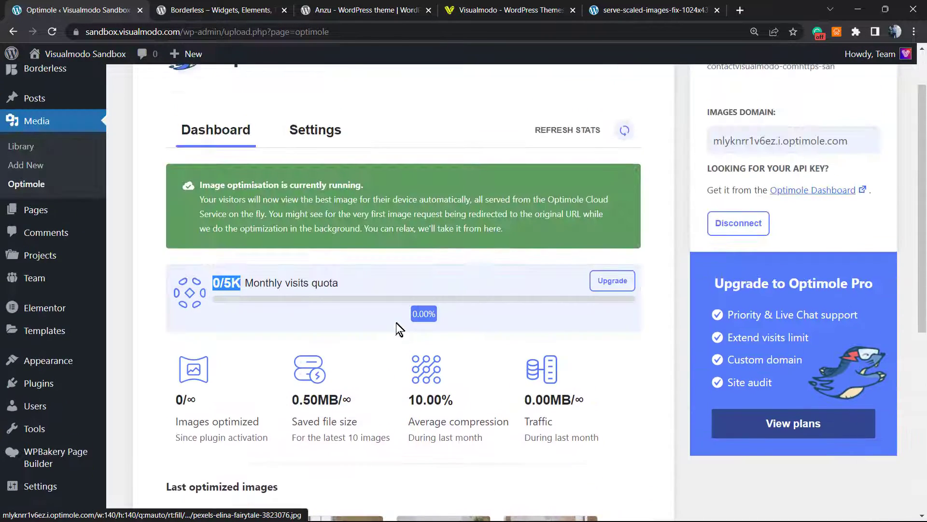
{"action": "scroll", "coordinate": [300, 429], "scroll_direction": "down", "scroll_amount": 1}
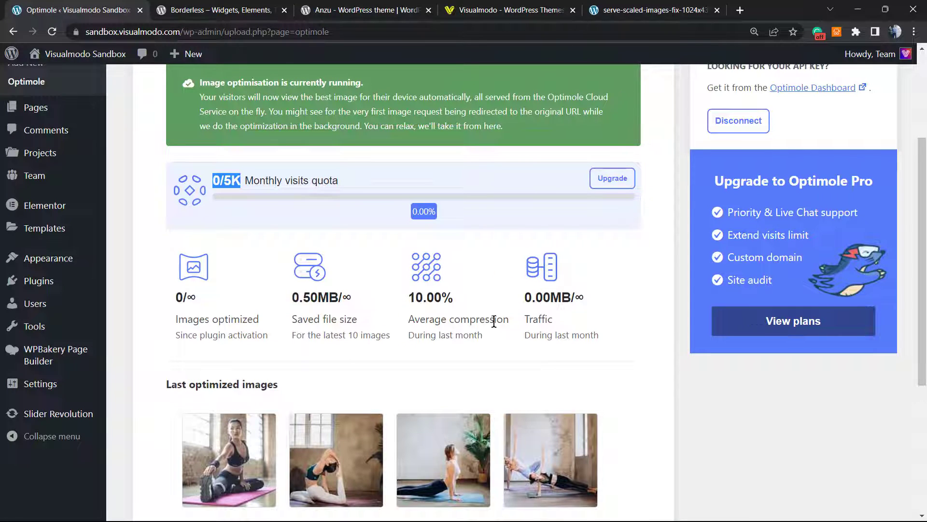
{"action": "scroll", "coordinate": [535, 291], "scroll_direction": "up", "scroll_amount": 1}
{"action": "scroll", "coordinate": [535, 292], "scroll_direction": "up", "scroll_amount": 2}
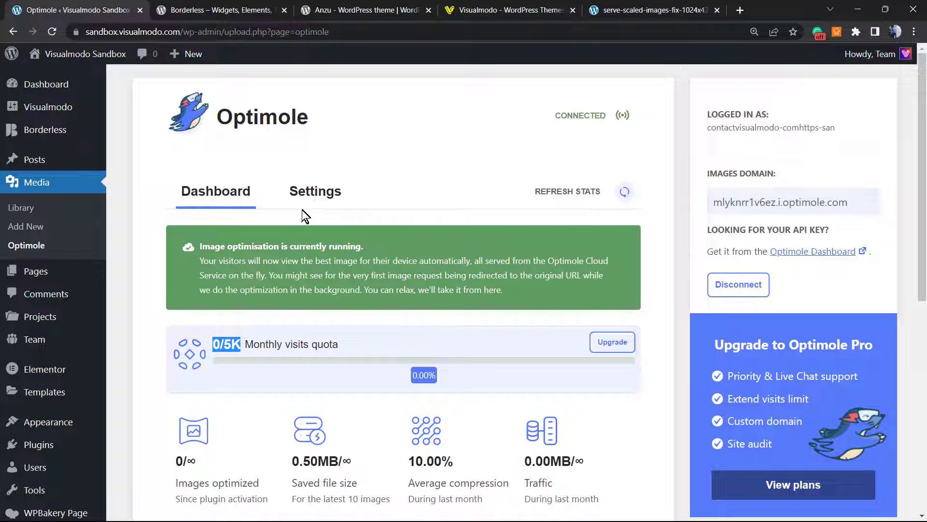
{"action": "triple_click", "coordinate": [274, 277]}
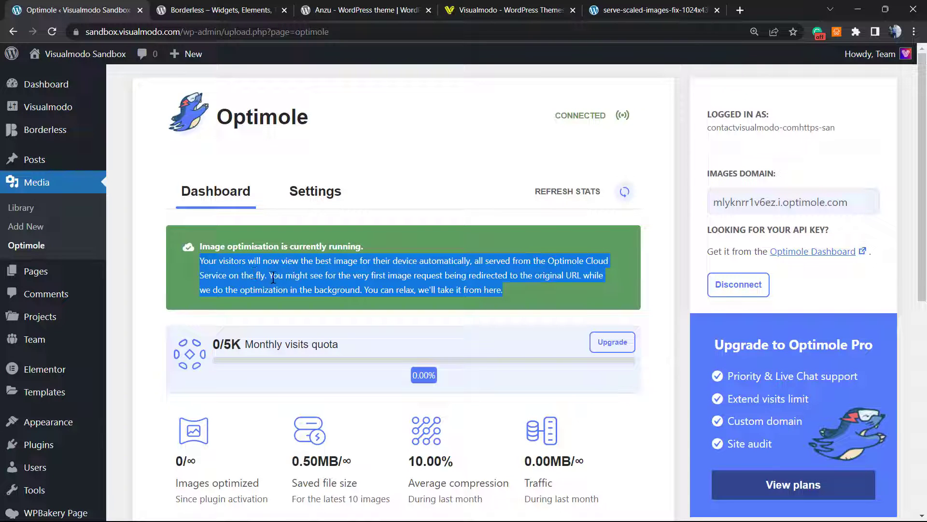
{"action": "left_click", "coordinate": [281, 246]}
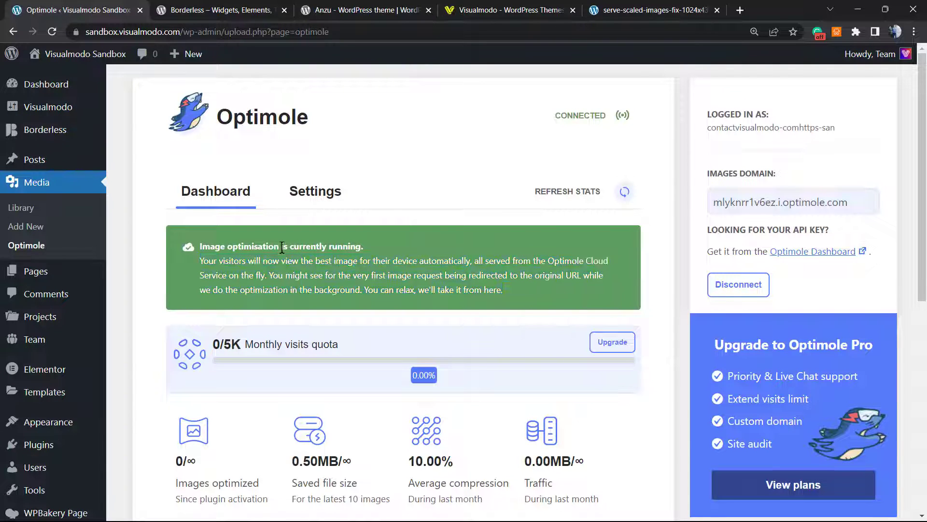
{"action": "key", "text": "F5"}
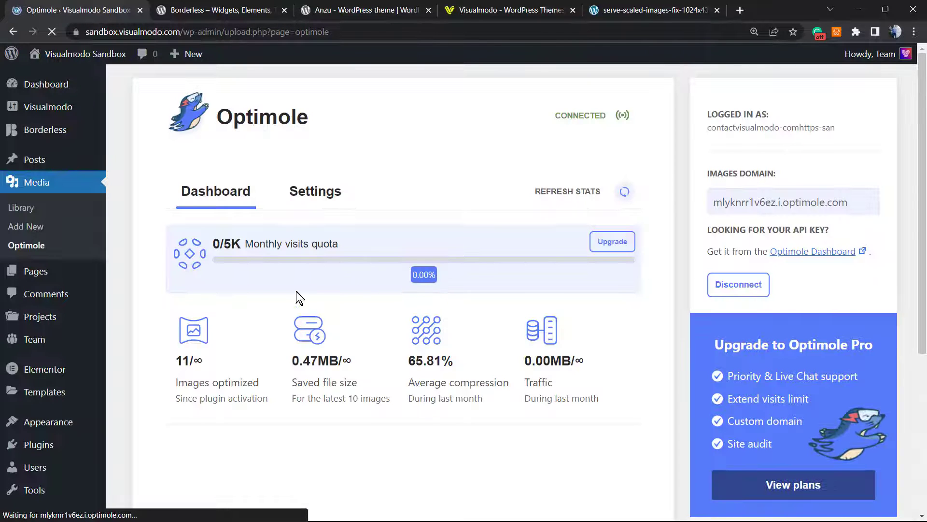
{"action": "double_click", "coordinate": [192, 381]}
{"action": "left_click_drag", "start_coordinate": [177, 382], "coordinate": [259, 382]}
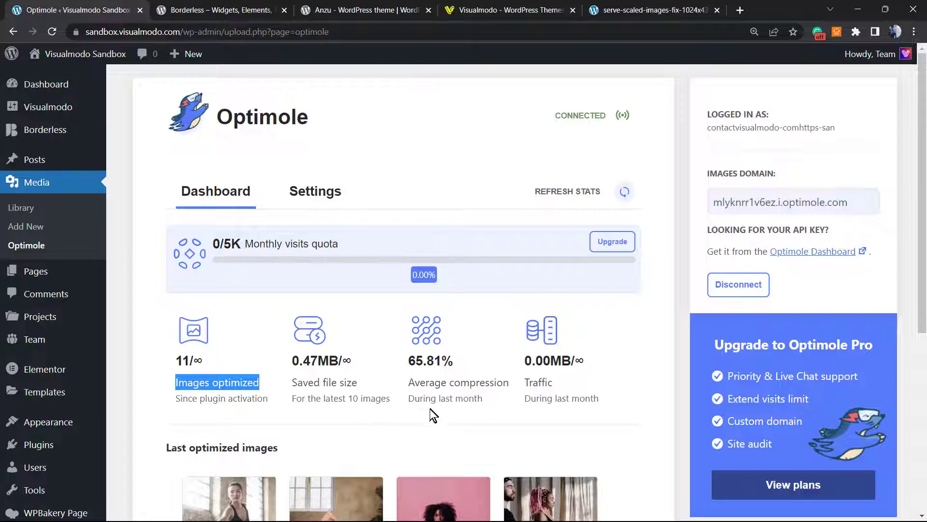
{"action": "left_click_drag", "start_coordinate": [406, 360], "coordinate": [454, 360]}
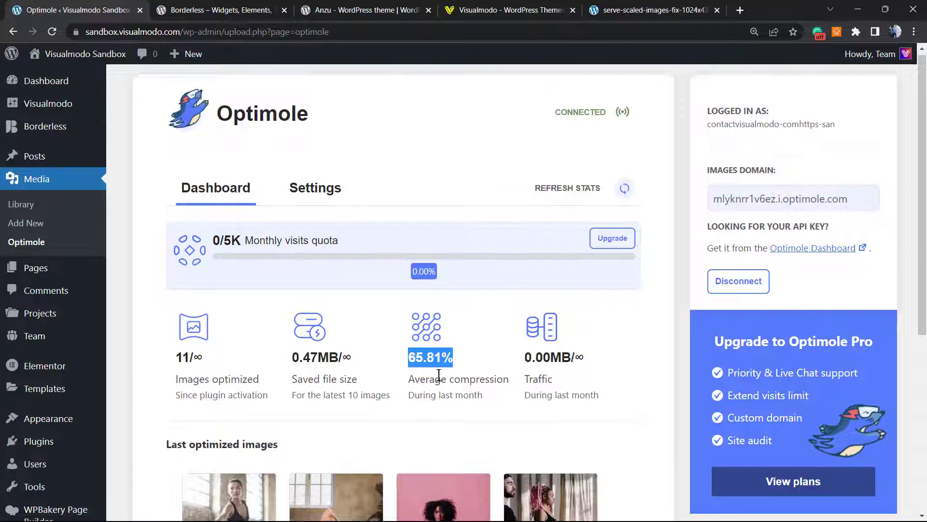
{"action": "scroll", "coordinate": [438, 376], "scroll_direction": "down", "scroll_amount": 5}
{"action": "scroll", "coordinate": [384, 346], "scroll_direction": "down", "scroll_amount": 3}
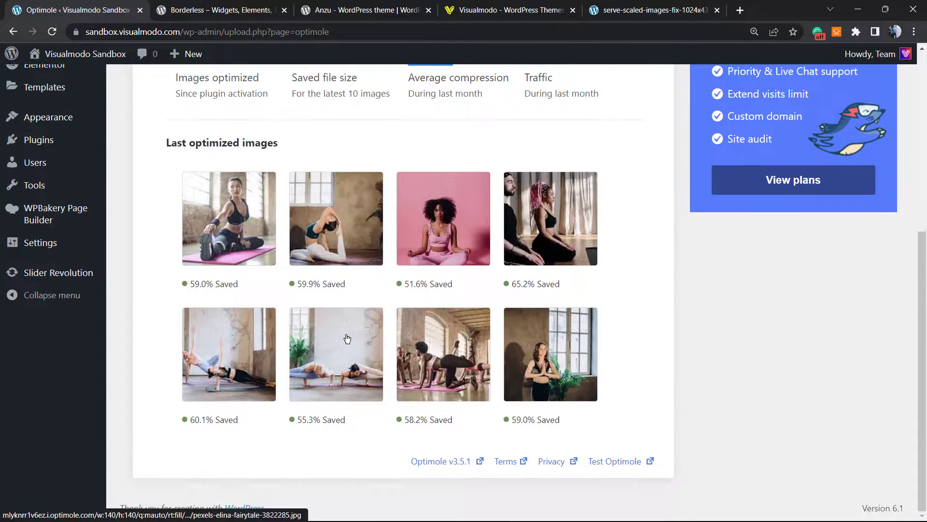
{"action": "scroll", "coordinate": [346, 338], "scroll_direction": "up", "scroll_amount": 2}
{"action": "scroll", "coordinate": [344, 336], "scroll_direction": "up", "scroll_amount": 6}
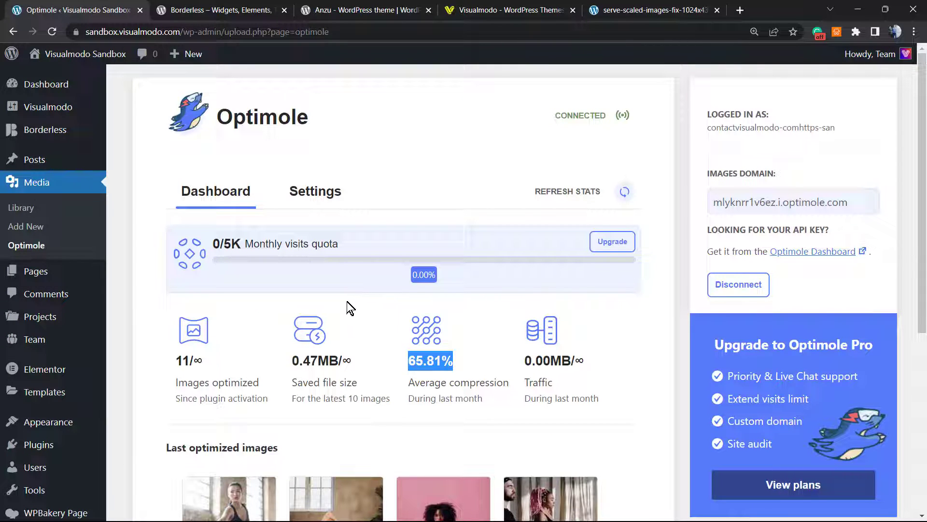
{"action": "left_click", "coordinate": [303, 197]}
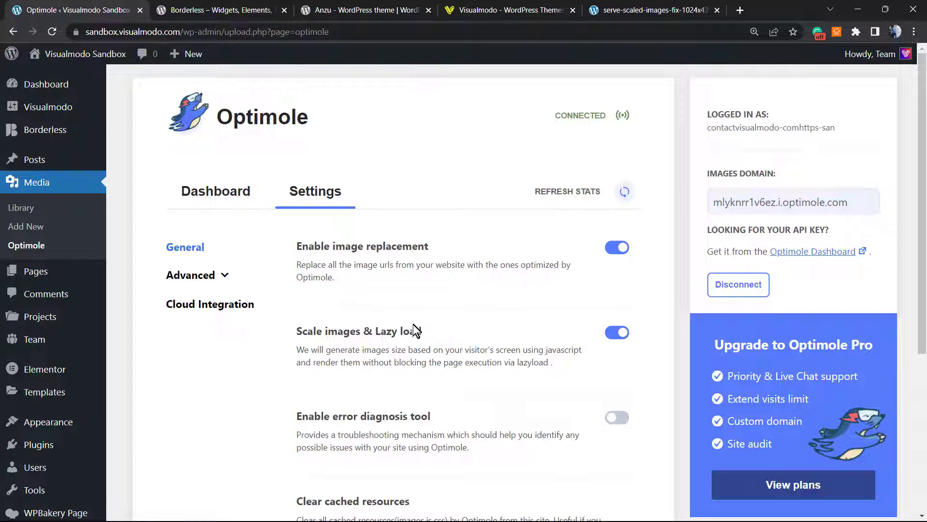
{"action": "scroll", "coordinate": [355, 318], "scroll_direction": "down", "scroll_amount": 3}
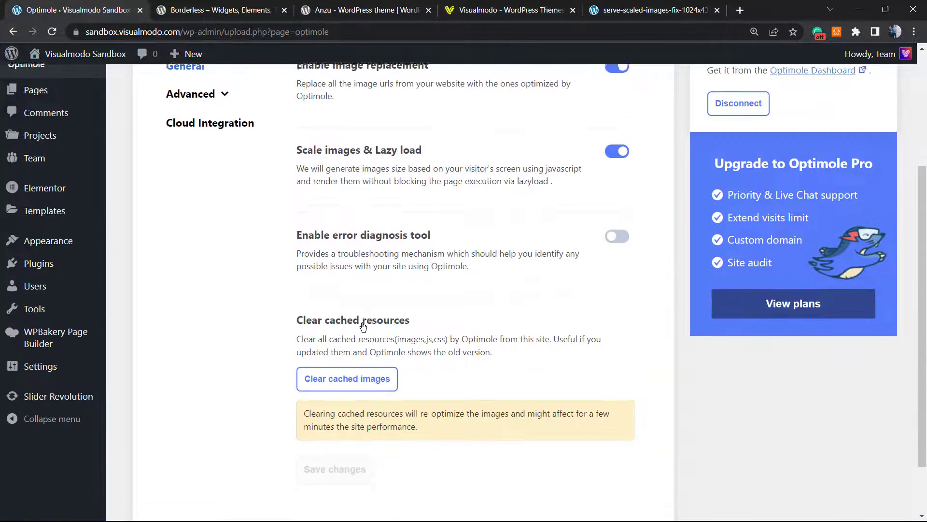
{"action": "scroll", "coordinate": [442, 279], "scroll_direction": "up", "scroll_amount": 3}
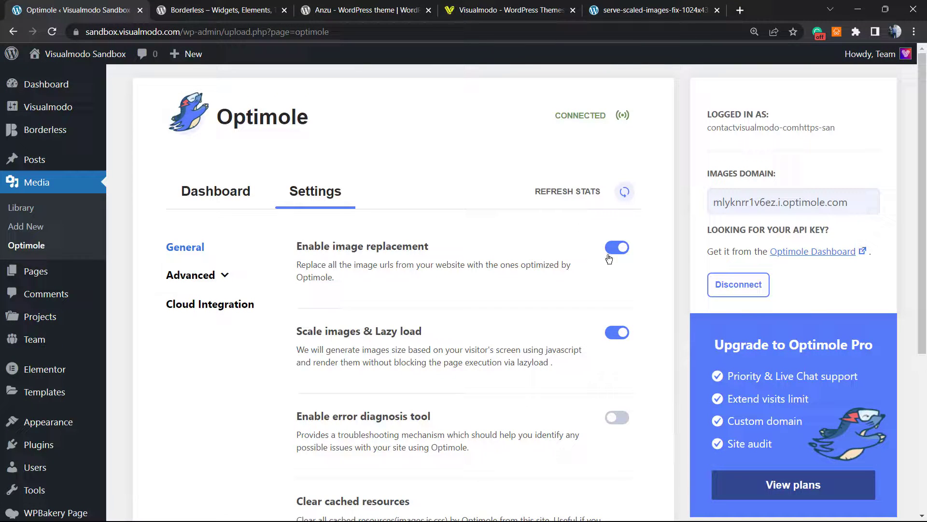
{"action": "scroll", "coordinate": [562, 271], "scroll_direction": "down", "scroll_amount": 1}
{"action": "scroll", "coordinate": [563, 271], "scroll_direction": "down", "scroll_amount": 5}
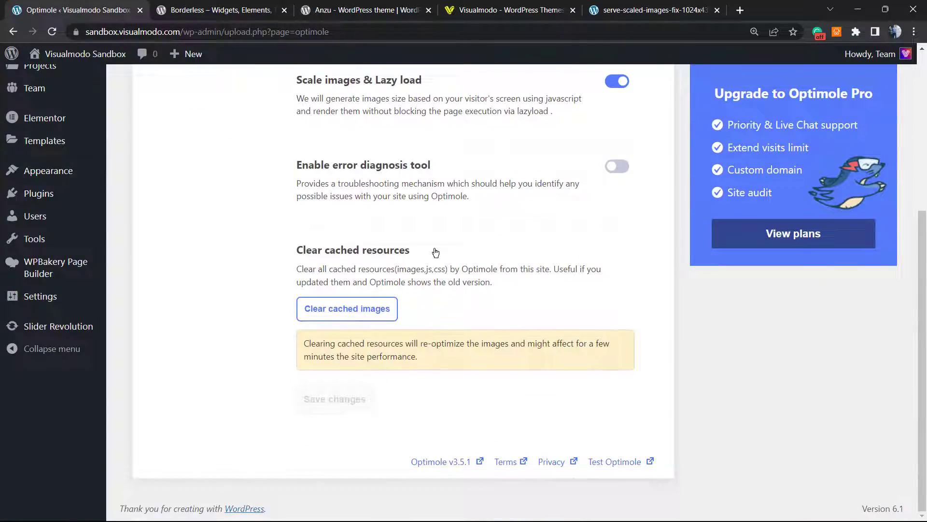
{"action": "scroll", "coordinate": [434, 252], "scroll_direction": "up", "scroll_amount": 6}
{"action": "scroll", "coordinate": [435, 251], "scroll_direction": "up", "scroll_amount": 1}
{"action": "scroll", "coordinate": [435, 251], "scroll_direction": "down", "scroll_amount": 6}
{"action": "scroll", "coordinate": [414, 259], "scroll_direction": "up", "scroll_amount": 6}
- Look at the serve-scaled-images screenshot, then switch to the Borderless plugin page
{"action": "left_click", "coordinate": [649, 10]}
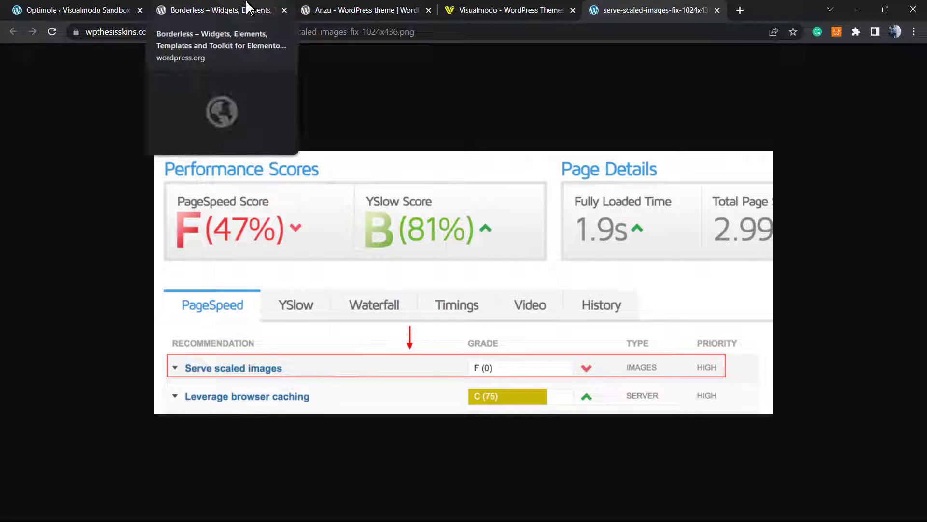
{"action": "left_click", "coordinate": [225, 9]}
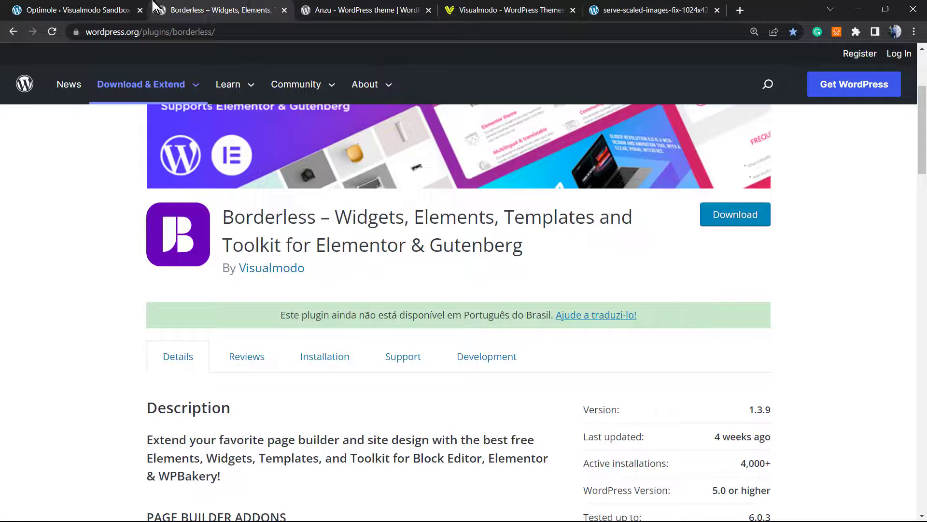
- Back in Optimole, confirm the CONNECTED status and view the dashboard optimization stats
{"action": "left_click", "coordinate": [73, 10]}
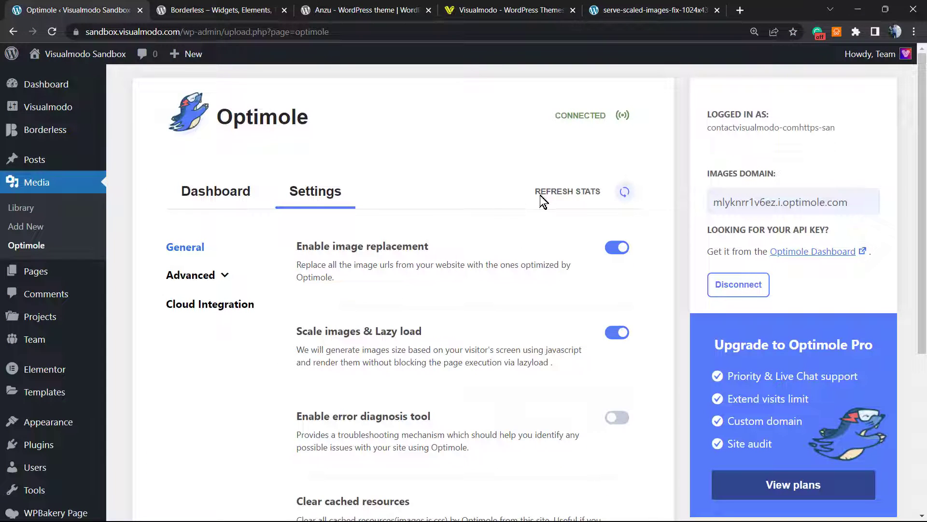
{"action": "double_click", "coordinate": [572, 115]}
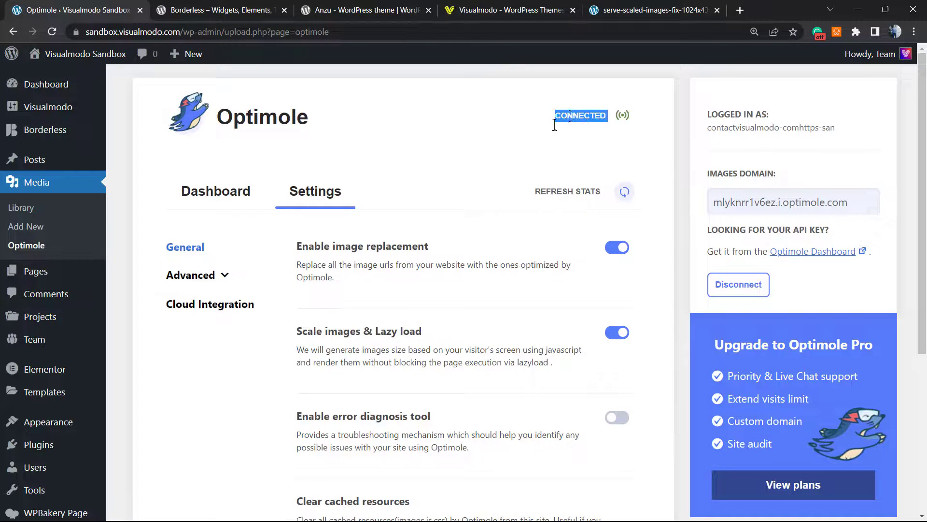
{"action": "left_click", "coordinate": [199, 201]}
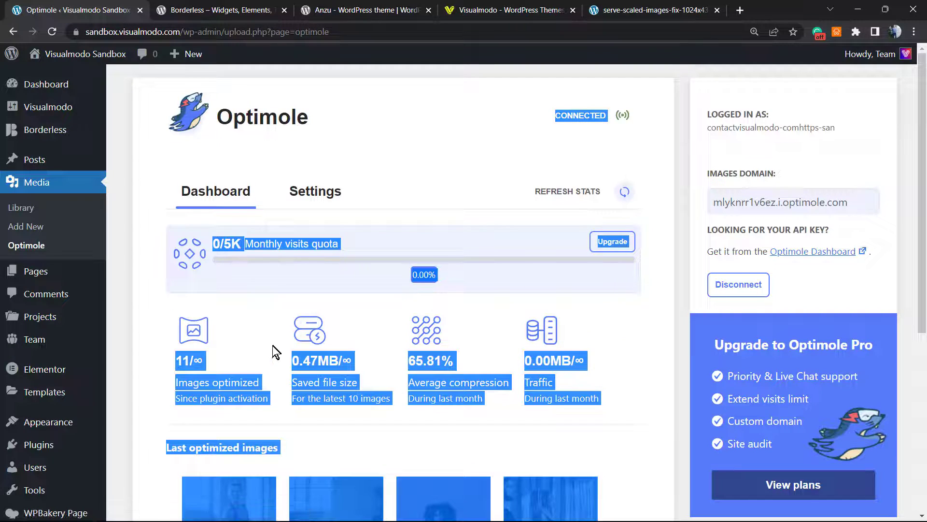
{"action": "left_click", "coordinate": [290, 275]}
{"action": "scroll", "coordinate": [290, 276], "scroll_direction": "down", "scroll_amount": 5}
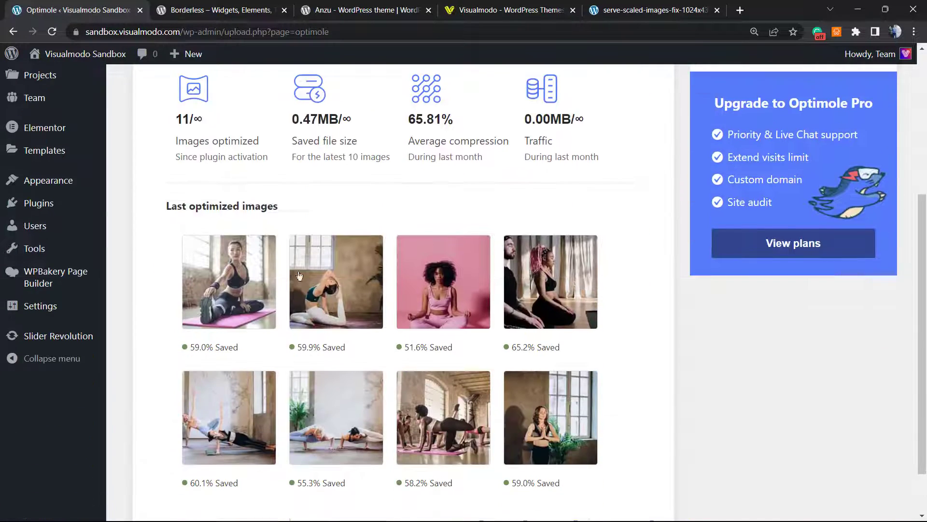
{"action": "scroll", "coordinate": [275, 359], "scroll_direction": "down", "scroll_amount": 3}
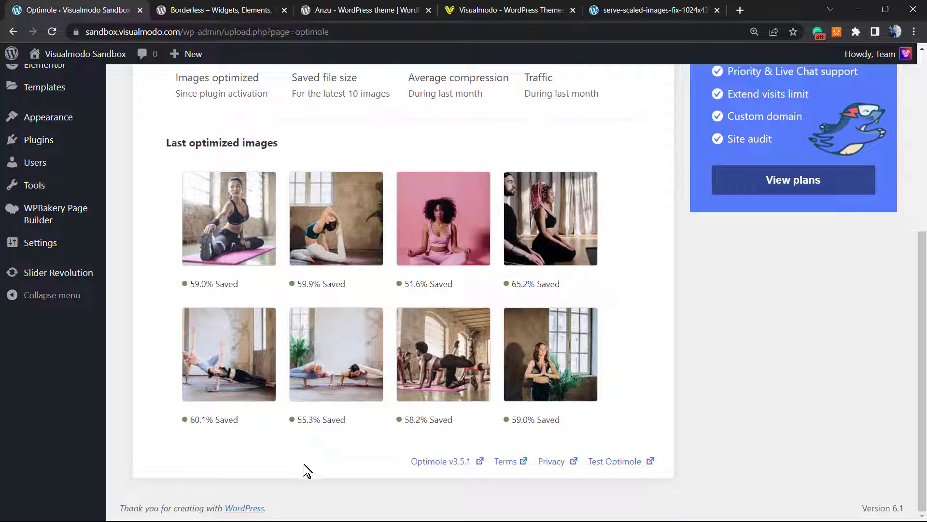
{"action": "scroll", "coordinate": [375, 466], "scroll_direction": "up", "scroll_amount": 3}
{"action": "scroll", "coordinate": [284, 368], "scroll_direction": "up", "scroll_amount": 5}
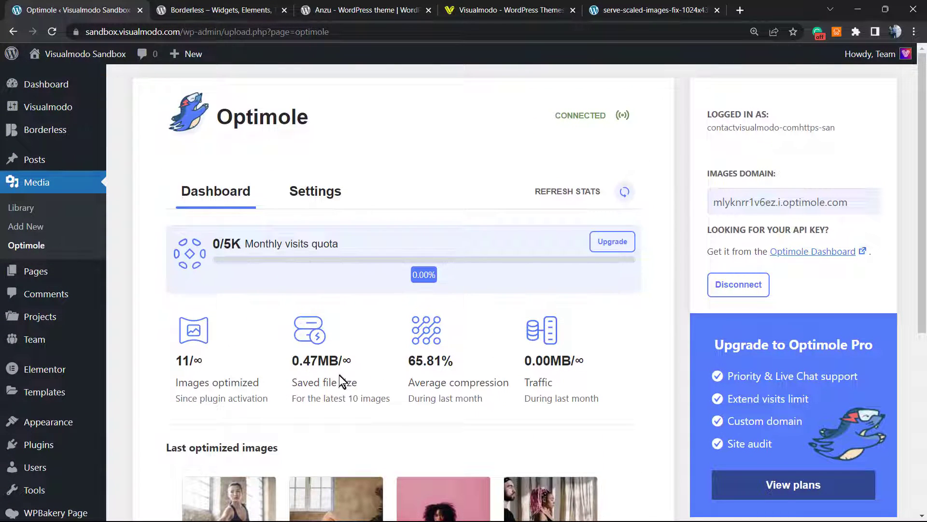
- Visit the Media Library, then reopen Media > Optimole to refresh the optimized images
{"action": "left_click", "coordinate": [22, 208]}
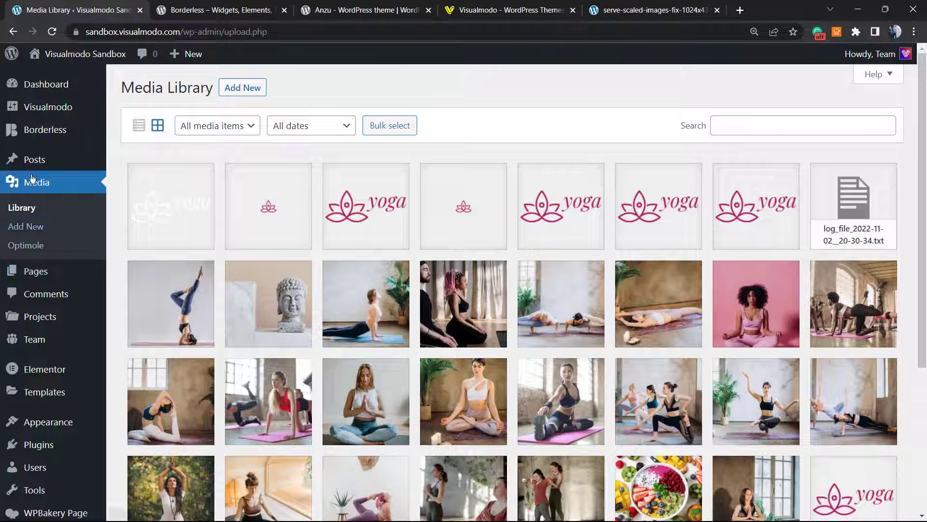
{"action": "left_click", "coordinate": [26, 245]}
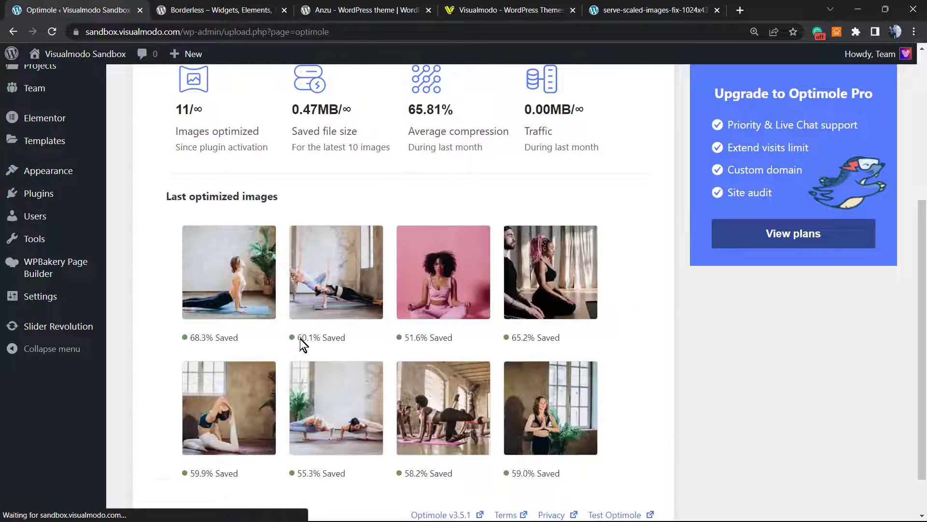
{"action": "scroll", "coordinate": [303, 343], "scroll_direction": "down", "scroll_amount": 1}
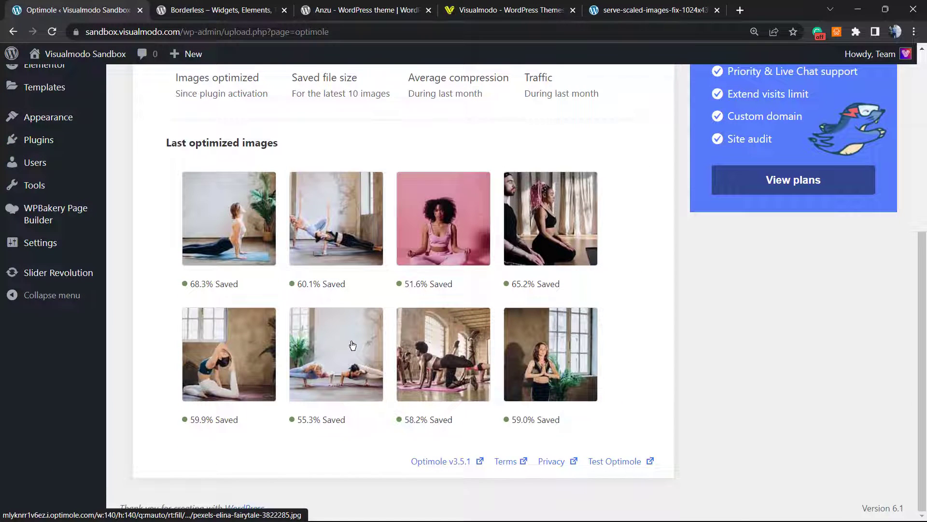
{"action": "scroll", "coordinate": [352, 344], "scroll_direction": "up", "scroll_amount": 2}
{"action": "scroll", "coordinate": [353, 345], "scroll_direction": "up", "scroll_amount": 4}
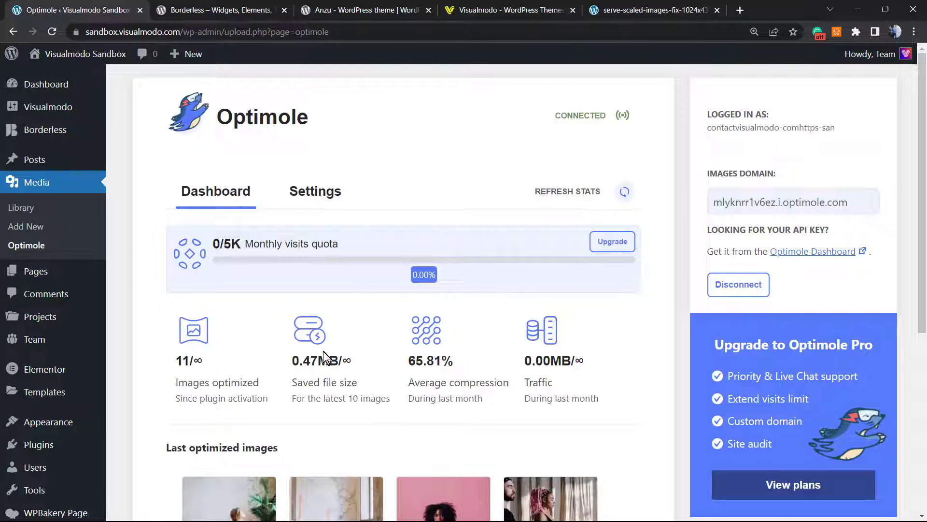
{"action": "scroll", "coordinate": [323, 351], "scroll_direction": "down", "scroll_amount": 3}
{"action": "scroll", "coordinate": [553, 288], "scroll_direction": "up", "scroll_amount": 3}
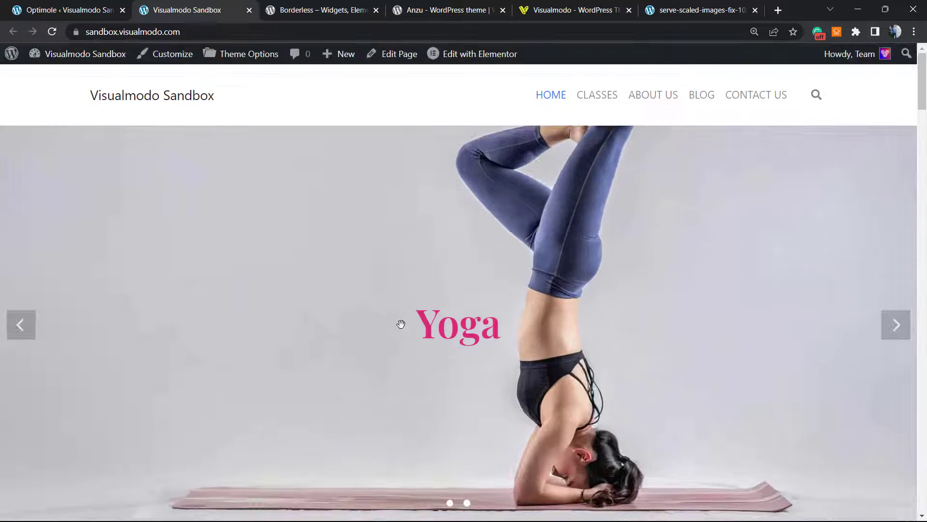
{"action": "scroll", "coordinate": [391, 326], "scroll_direction": "down", "scroll_amount": 5}
{"action": "scroll", "coordinate": [372, 328], "scroll_direction": "down", "scroll_amount": 5}
{"action": "scroll", "coordinate": [348, 333], "scroll_direction": "down", "scroll_amount": 5}
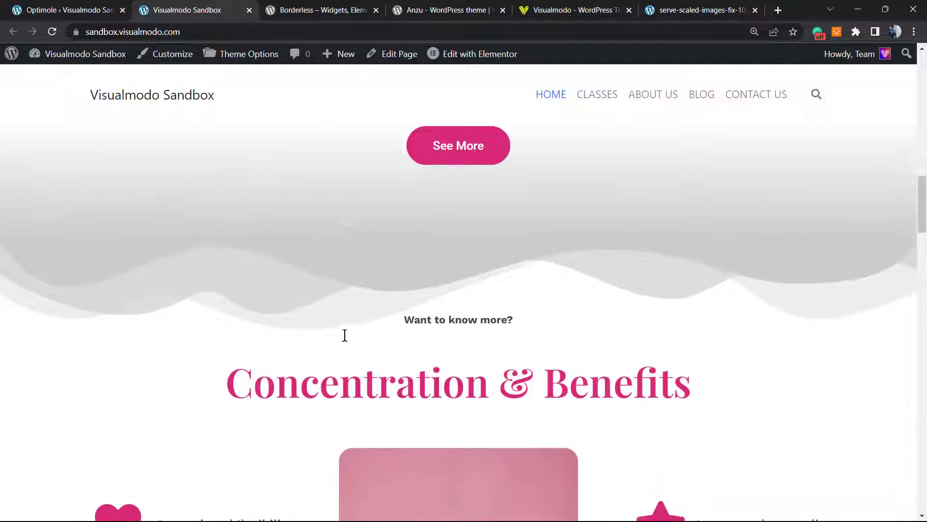
{"action": "scroll", "coordinate": [347, 334], "scroll_direction": "down", "scroll_amount": 4}
{"action": "scroll", "coordinate": [343, 334], "scroll_direction": "down", "scroll_amount": 4}
{"action": "scroll", "coordinate": [342, 334], "scroll_direction": "down", "scroll_amount": 5}
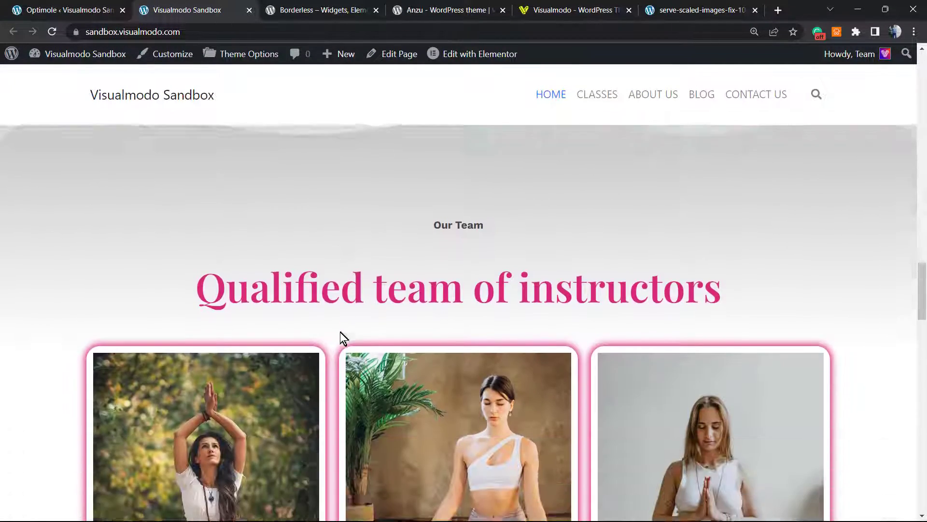
{"action": "scroll", "coordinate": [340, 332], "scroll_direction": "down", "scroll_amount": 5}
{"action": "scroll", "coordinate": [340, 330], "scroll_direction": "down", "scroll_amount": 4}
{"action": "scroll", "coordinate": [340, 334], "scroll_direction": "down", "scroll_amount": 4}
{"action": "scroll", "coordinate": [339, 335], "scroll_direction": "down", "scroll_amount": 4}
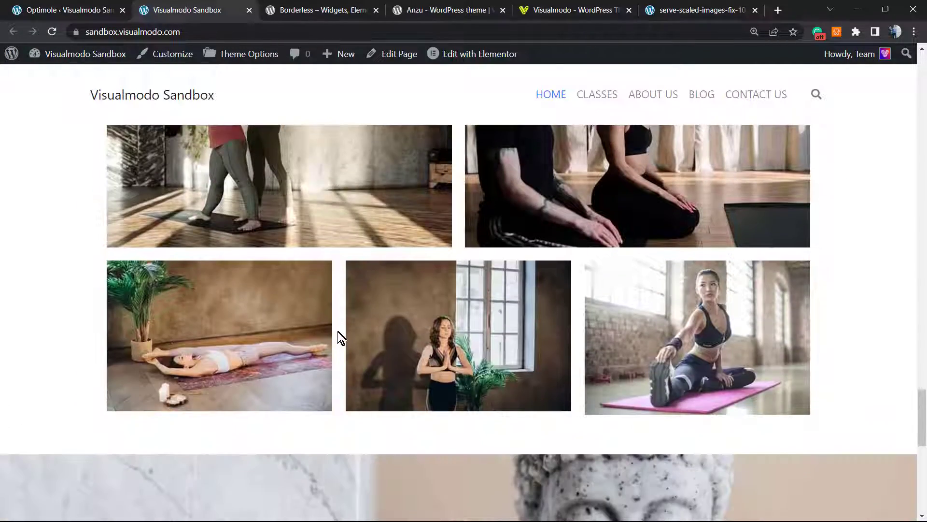
{"action": "scroll", "coordinate": [340, 335], "scroll_direction": "down", "scroll_amount": 4}
{"action": "scroll", "coordinate": [340, 334], "scroll_direction": "down", "scroll_amount": 3}
{"action": "scroll", "coordinate": [338, 331], "scroll_direction": "down", "scroll_amount": 3}
{"action": "scroll", "coordinate": [341, 341], "scroll_direction": "up", "scroll_amount": 5}
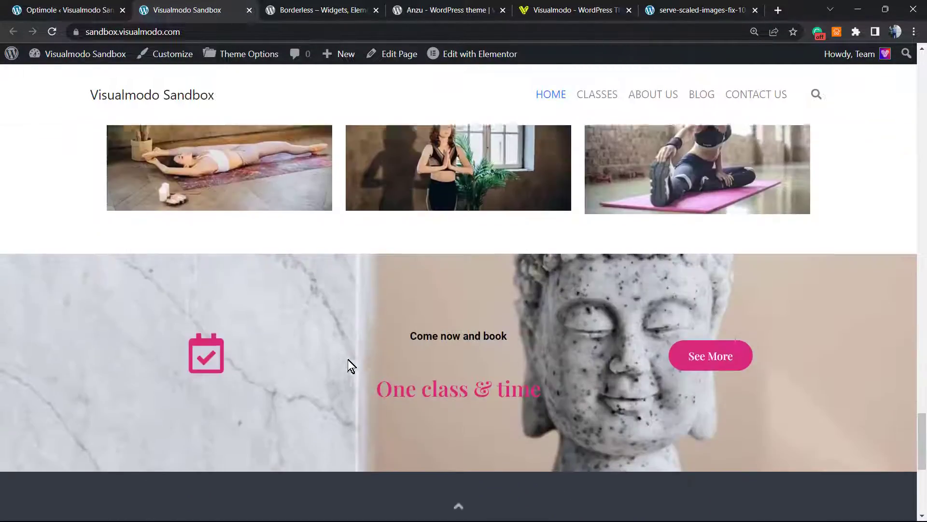
{"action": "scroll", "coordinate": [362, 406], "scroll_direction": "up", "scroll_amount": 4}
{"action": "scroll", "coordinate": [377, 434], "scroll_direction": "up", "scroll_amount": 2}
{"action": "scroll", "coordinate": [333, 270], "scroll_direction": "up", "scroll_amount": 6}
{"action": "scroll", "coordinate": [312, 246], "scroll_direction": "up", "scroll_amount": 8}
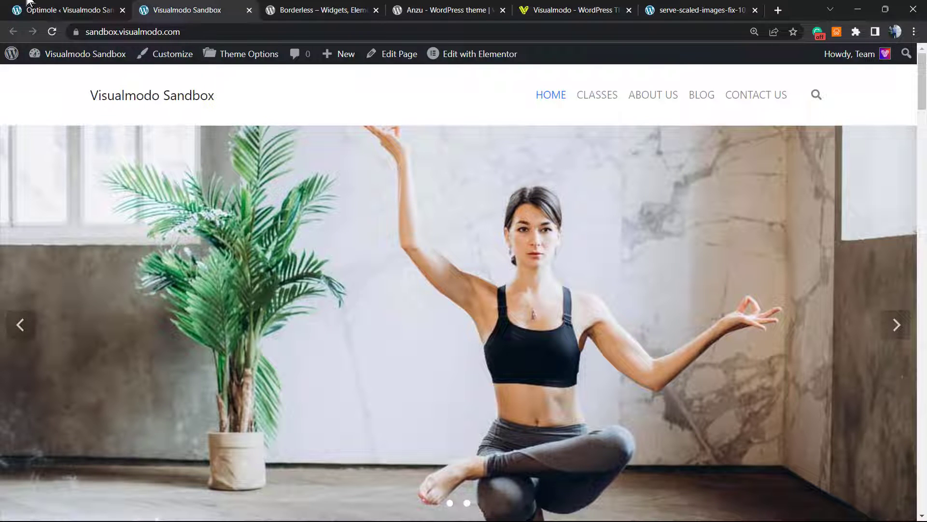
- Move to the Borderless plugin tab and highlight 'Borderless' and 'Widgets' in its title
{"action": "left_click", "coordinate": [65, 10]}
{"action": "left_click", "coordinate": [319, 9]}
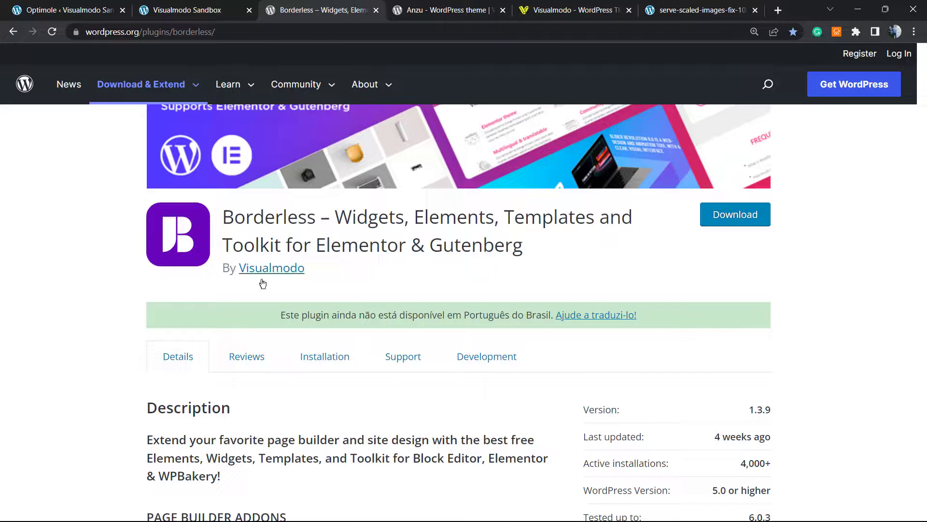
{"action": "scroll", "coordinate": [337, 312], "scroll_direction": "up", "scroll_amount": 3}
{"action": "double_click", "coordinate": [262, 337]}
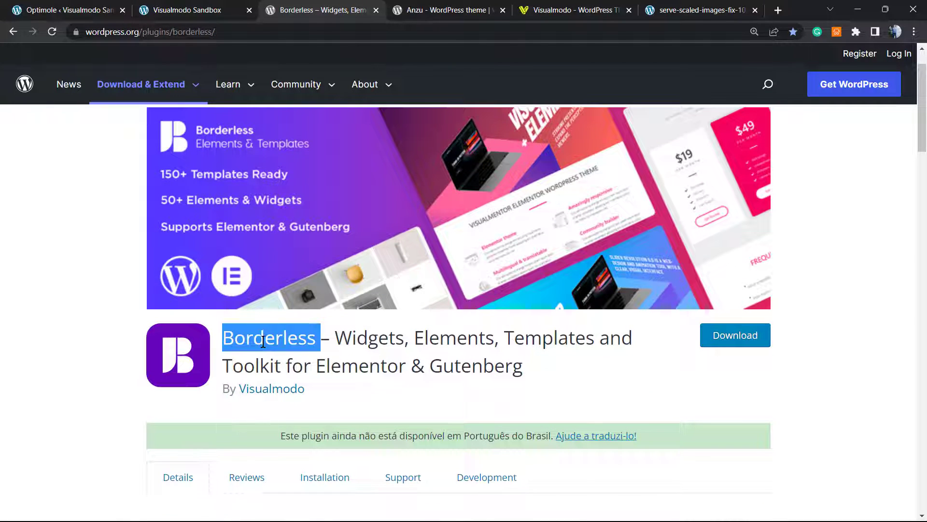
{"action": "double_click", "coordinate": [355, 337]}
{"action": "left_click", "coordinate": [459, 334]}
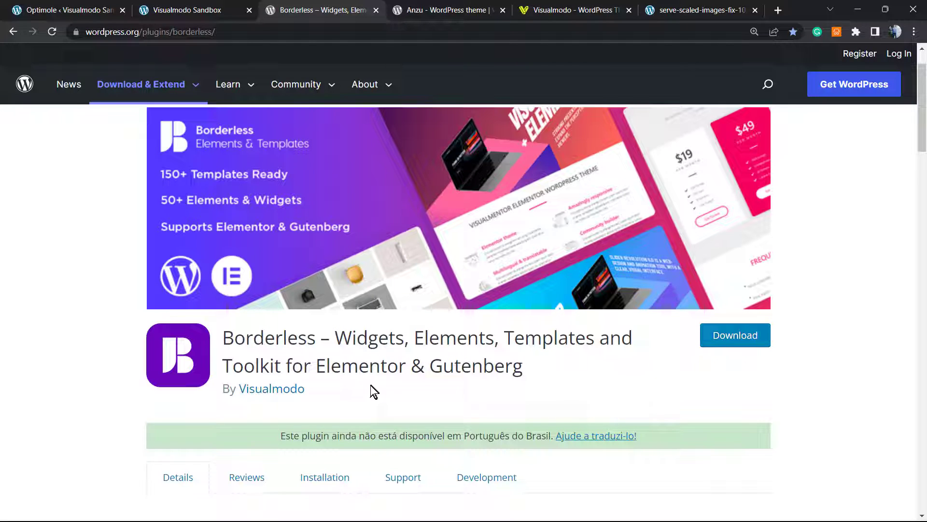
- Check the Visualmodo Sandbox homepage images, then go via the Borderless tab to Anzu
{"action": "left_click", "coordinate": [180, 10]}
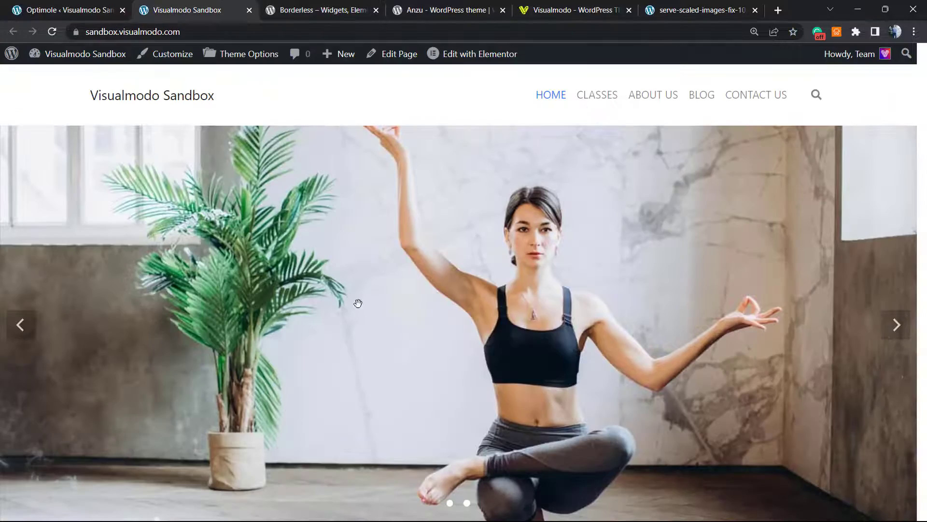
{"action": "scroll", "coordinate": [361, 307], "scroll_direction": "down", "scroll_amount": 5}
{"action": "scroll", "coordinate": [362, 308], "scroll_direction": "down", "scroll_amount": 3}
{"action": "scroll", "coordinate": [361, 307], "scroll_direction": "down", "scroll_amount": 6}
{"action": "scroll", "coordinate": [351, 303], "scroll_direction": "down", "scroll_amount": 6}
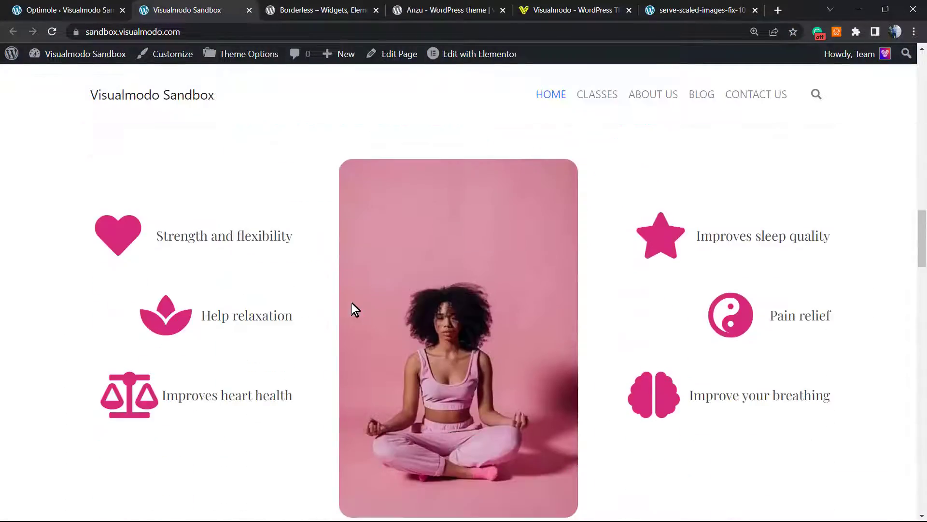
{"action": "scroll", "coordinate": [346, 303], "scroll_direction": "down", "scroll_amount": 6}
{"action": "scroll", "coordinate": [322, 306], "scroll_direction": "down", "scroll_amount": 5}
{"action": "scroll", "coordinate": [321, 306], "scroll_direction": "down", "scroll_amount": 5}
{"action": "scroll", "coordinate": [321, 303], "scroll_direction": "up", "scroll_amount": 2}
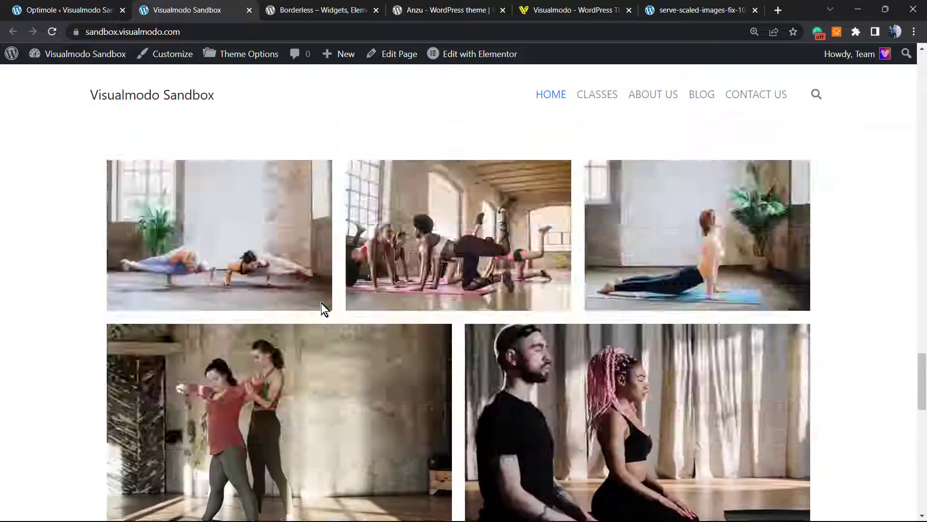
{"action": "scroll", "coordinate": [320, 302], "scroll_direction": "up", "scroll_amount": 6}
{"action": "scroll", "coordinate": [319, 297], "scroll_direction": "up", "scroll_amount": 6}
{"action": "scroll", "coordinate": [318, 296], "scroll_direction": "up", "scroll_amount": 10}
{"action": "scroll", "coordinate": [318, 296], "scroll_direction": "up", "scroll_amount": 3}
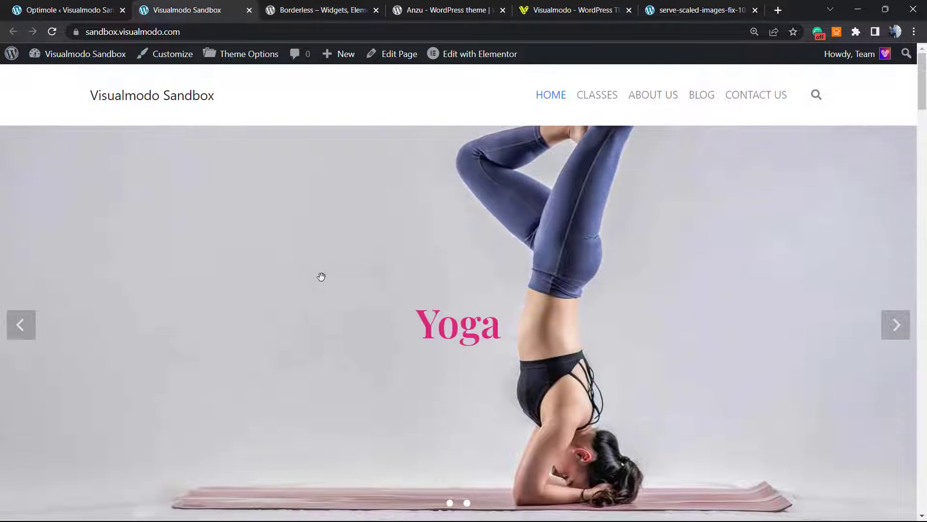
{"action": "left_click", "coordinate": [323, 10]}
{"action": "left_click", "coordinate": [438, 9]}
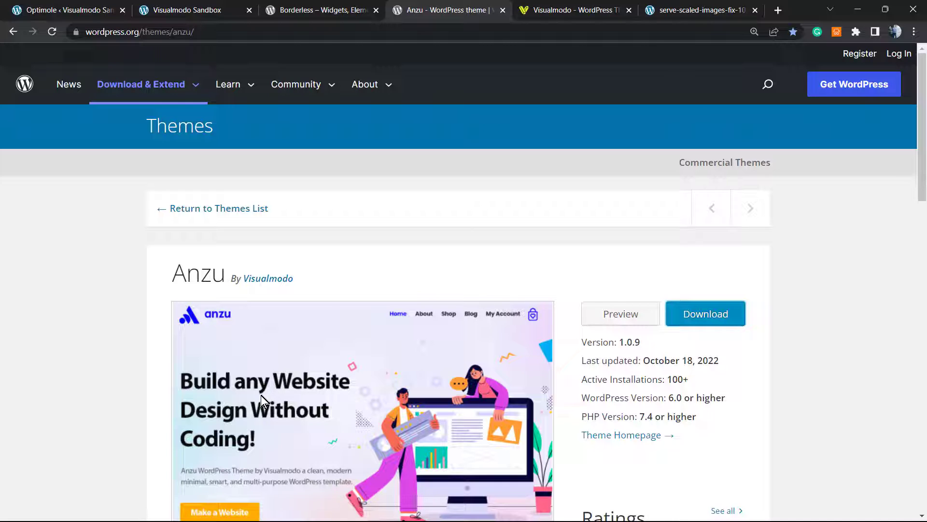
{"action": "scroll", "coordinate": [249, 396], "scroll_direction": "down", "scroll_amount": 3}
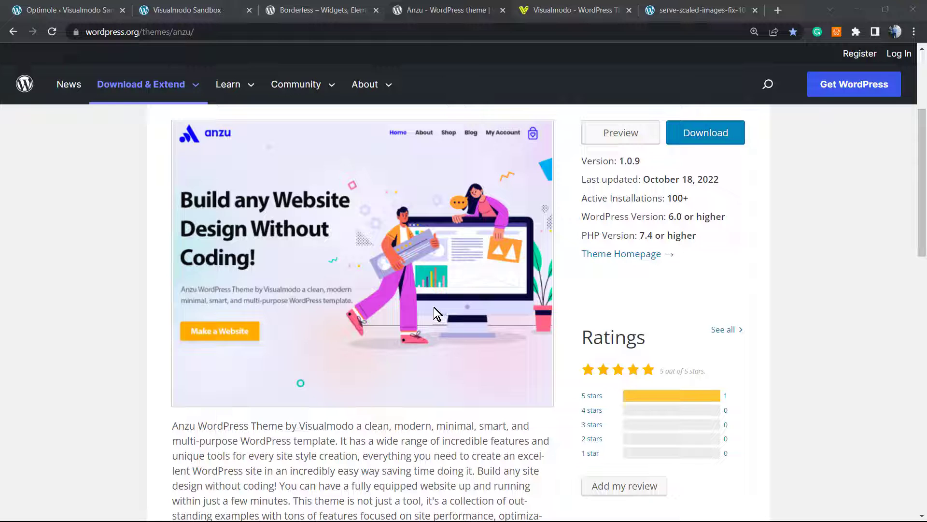
{"action": "scroll", "coordinate": [434, 308], "scroll_direction": "up", "scroll_amount": 3}
{"action": "scroll", "coordinate": [464, 295], "scroll_direction": "up", "scroll_amount": 2}
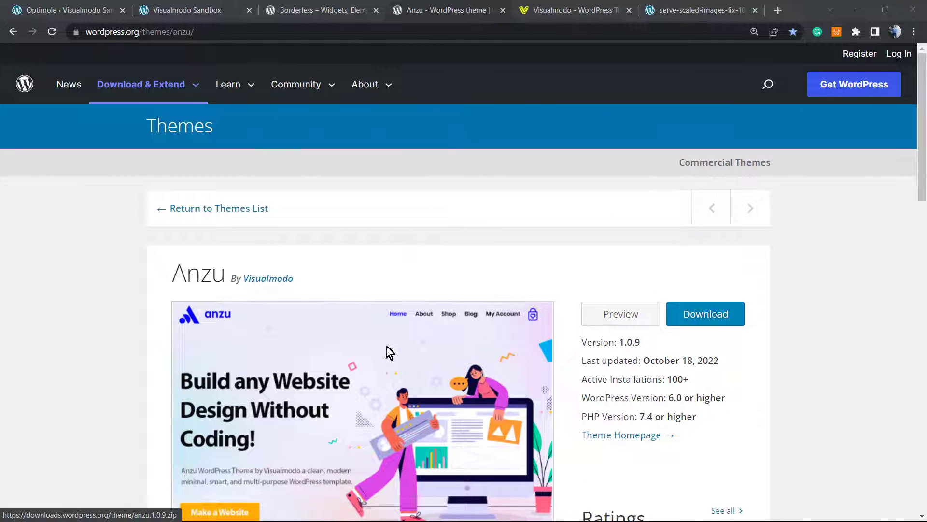
- Leave the Anzu theme page for the Visualmodo website tab
{"action": "left_click", "coordinate": [569, 10]}
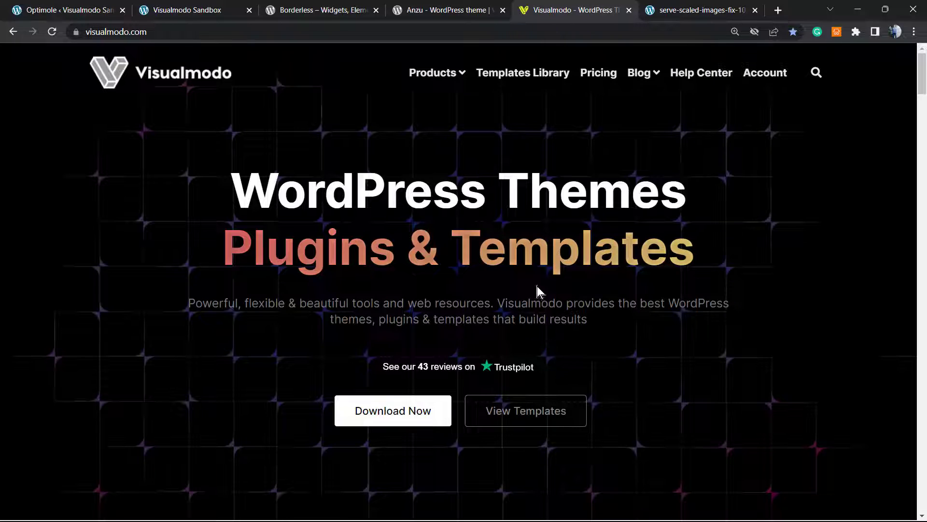
- Go to Visualmodo's Templates Library to browse starter templates like Bakery, Florist and Rally Driver
{"action": "left_click", "coordinate": [536, 73]}
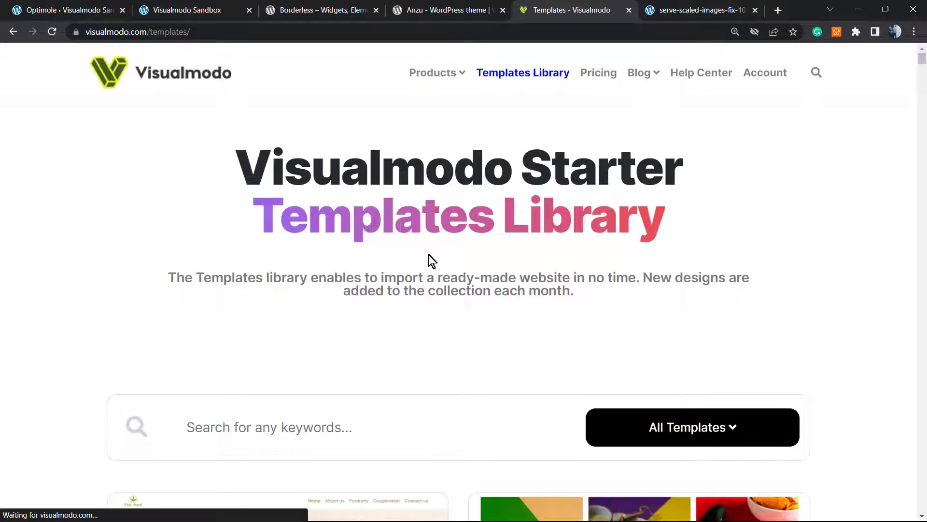
{"action": "scroll", "coordinate": [429, 261], "scroll_direction": "down", "scroll_amount": 3}
{"action": "scroll", "coordinate": [424, 257], "scroll_direction": "down", "scroll_amount": 3}
{"action": "scroll", "coordinate": [416, 254], "scroll_direction": "down", "scroll_amount": 3}
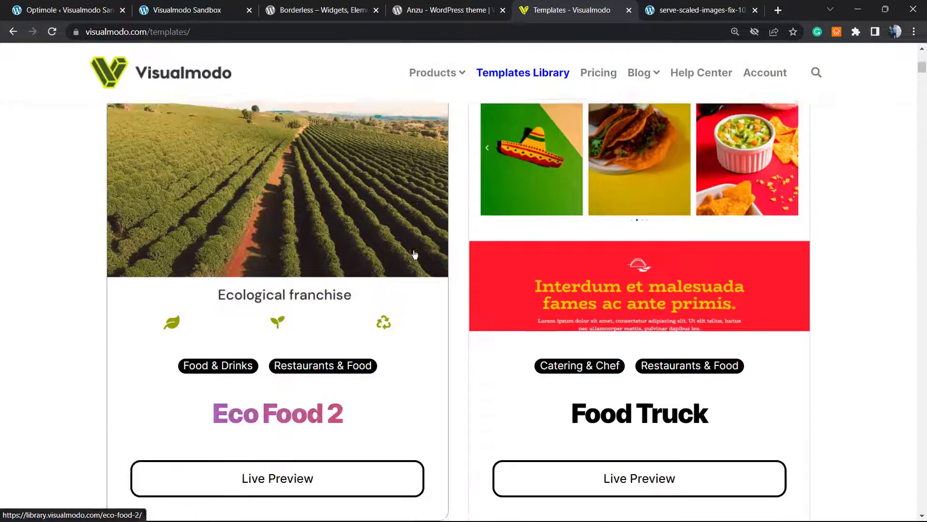
{"action": "scroll", "coordinate": [412, 254], "scroll_direction": "down", "scroll_amount": 3}
{"action": "scroll", "coordinate": [412, 254], "scroll_direction": "down", "scroll_amount": 3}
{"action": "scroll", "coordinate": [409, 253], "scroll_direction": "down", "scroll_amount": 3}
{"action": "scroll", "coordinate": [403, 252], "scroll_direction": "down", "scroll_amount": 3}
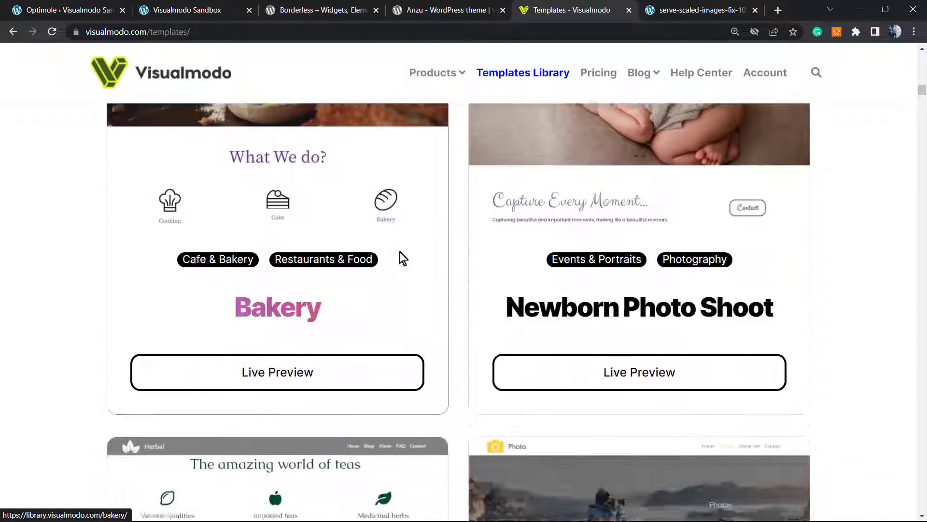
{"action": "scroll", "coordinate": [399, 254], "scroll_direction": "down", "scroll_amount": 3}
{"action": "scroll", "coordinate": [400, 254], "scroll_direction": "down", "scroll_amount": 3}
{"action": "scroll", "coordinate": [400, 255], "scroll_direction": "down", "scroll_amount": 3}
{"action": "scroll", "coordinate": [399, 255], "scroll_direction": "down", "scroll_amount": 3}
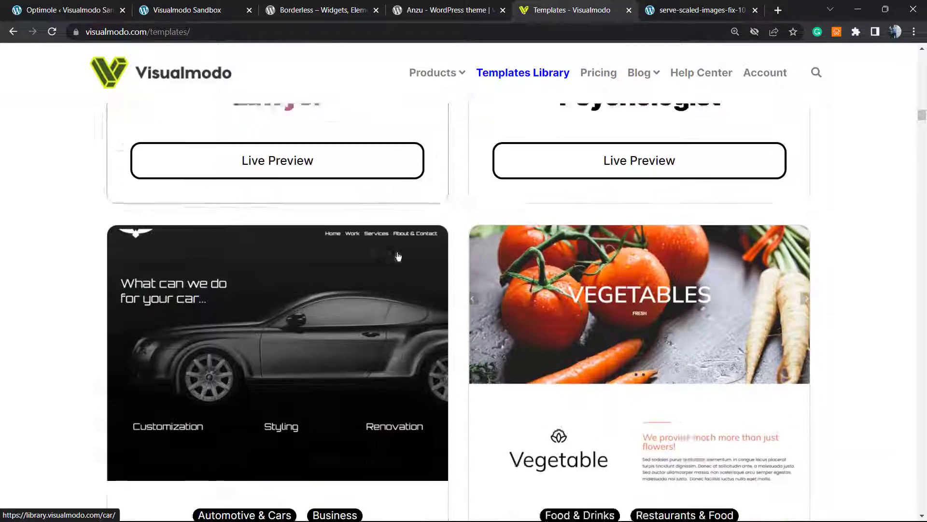
{"action": "scroll", "coordinate": [398, 256], "scroll_direction": "down", "scroll_amount": 3}
{"action": "scroll", "coordinate": [398, 256], "scroll_direction": "down", "scroll_amount": 3}
{"action": "scroll", "coordinate": [398, 257], "scroll_direction": "down", "scroll_amount": 3}
{"action": "scroll", "coordinate": [397, 259], "scroll_direction": "down", "scroll_amount": 3}
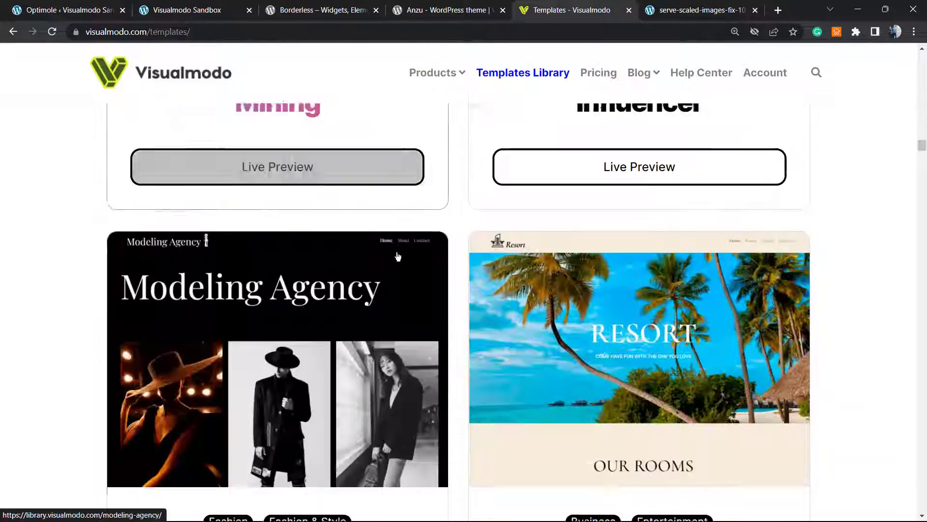
{"action": "scroll", "coordinate": [396, 262], "scroll_direction": "down", "scroll_amount": 3}
{"action": "scroll", "coordinate": [394, 259], "scroll_direction": "down", "scroll_amount": 3}
{"action": "scroll", "coordinate": [478, 260], "scroll_direction": "down", "scroll_amount": 3}
{"action": "scroll", "coordinate": [471, 261], "scroll_direction": "down", "scroll_amount": 3}
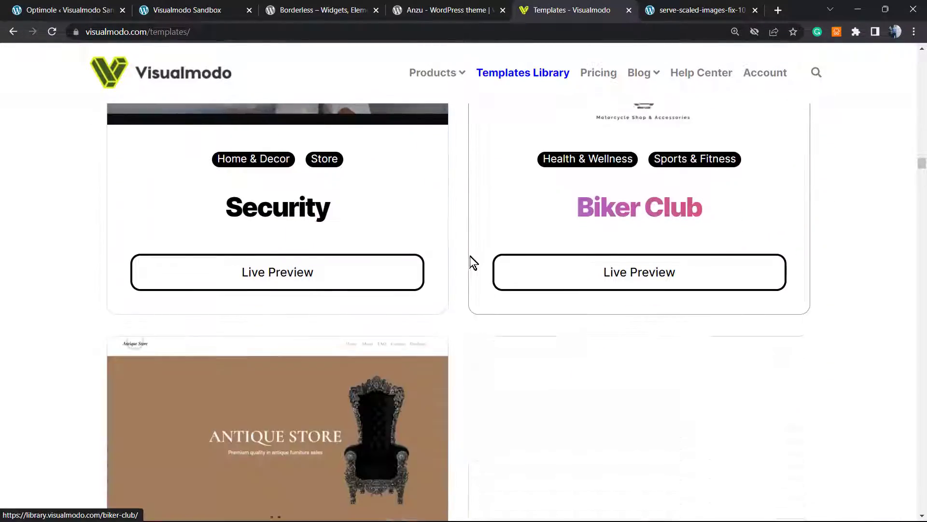
{"action": "scroll", "coordinate": [464, 257], "scroll_direction": "down", "scroll_amount": 3}
{"action": "scroll", "coordinate": [464, 257], "scroll_direction": "down", "scroll_amount": 3}
{"action": "scroll", "coordinate": [462, 257], "scroll_direction": "down", "scroll_amount": 3}
{"action": "scroll", "coordinate": [462, 257], "scroll_direction": "down", "scroll_amount": 3}
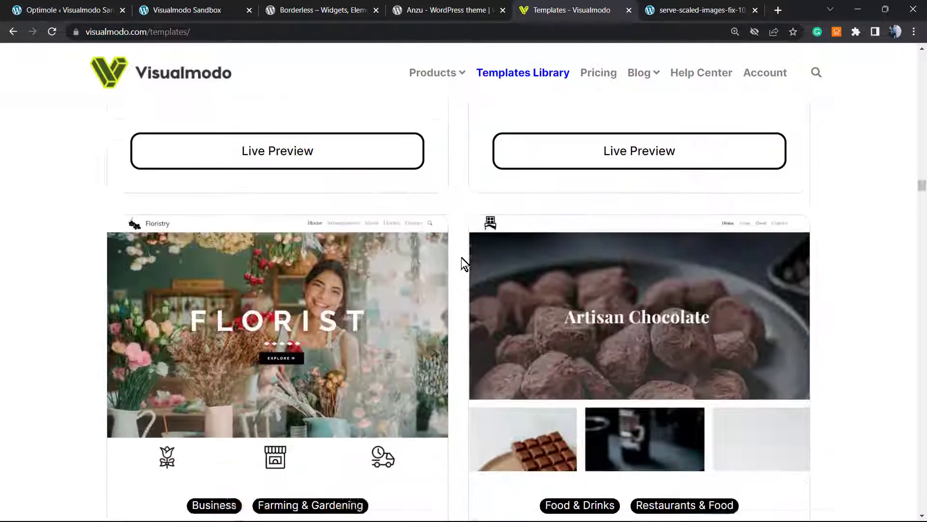
{"action": "scroll", "coordinate": [461, 257], "scroll_direction": "down", "scroll_amount": 3}
{"action": "scroll", "coordinate": [464, 265], "scroll_direction": "down", "scroll_amount": 3}
{"action": "scroll", "coordinate": [464, 264], "scroll_direction": "down", "scroll_amount": 3}
{"action": "scroll", "coordinate": [465, 264], "scroll_direction": "down", "scroll_amount": 3}
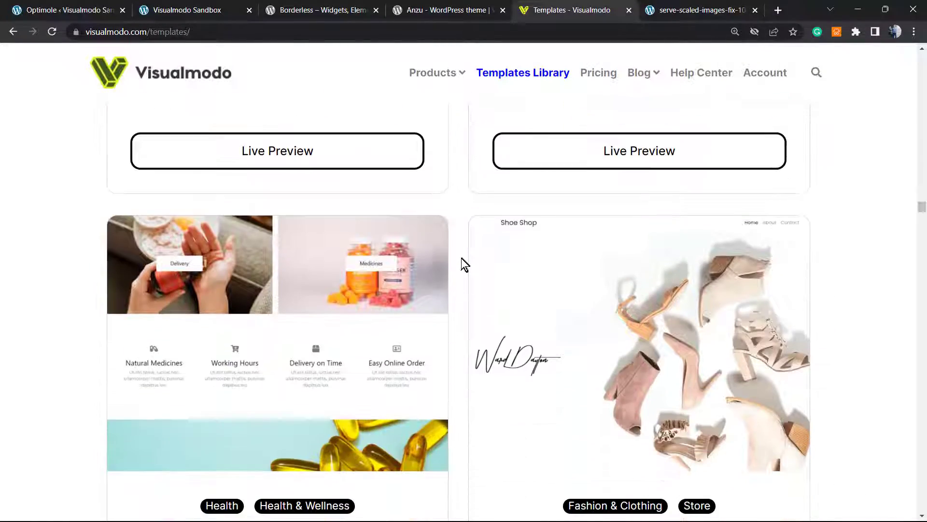
{"action": "scroll", "coordinate": [464, 264], "scroll_direction": "down", "scroll_amount": 3}
{"action": "scroll", "coordinate": [464, 264], "scroll_direction": "down", "scroll_amount": 3}
{"action": "scroll", "coordinate": [465, 265], "scroll_direction": "down", "scroll_amount": 3}
{"action": "scroll", "coordinate": [465, 265], "scroll_direction": "down", "scroll_amount": 3}
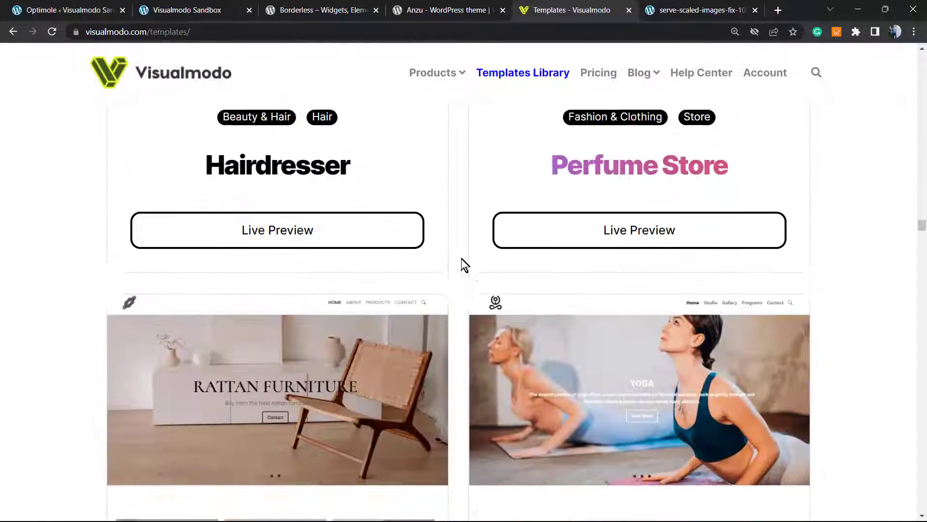
{"action": "scroll", "coordinate": [465, 265], "scroll_direction": "down", "scroll_amount": 3}
{"action": "scroll", "coordinate": [464, 265], "scroll_direction": "down", "scroll_amount": 3}
{"action": "scroll", "coordinate": [465, 264], "scroll_direction": "down", "scroll_amount": 3}
{"action": "scroll", "coordinate": [464, 265], "scroll_direction": "down", "scroll_amount": 3}
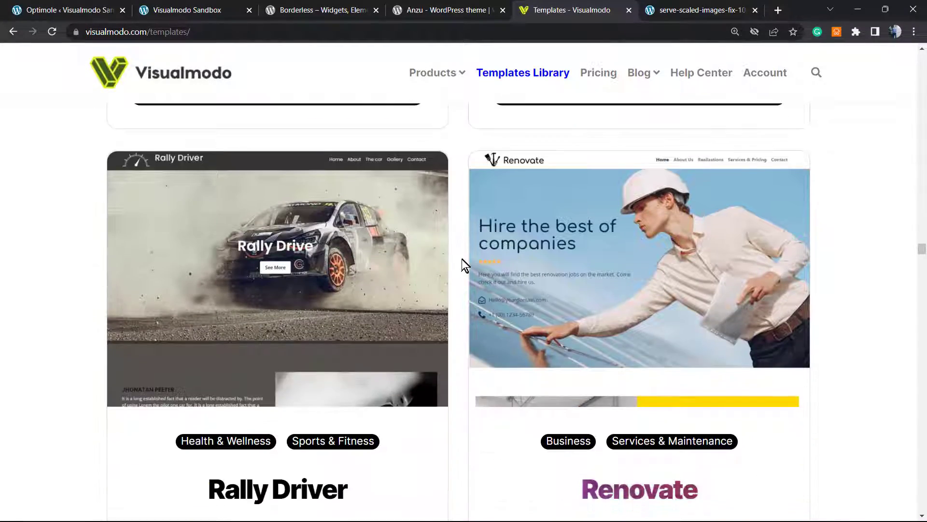